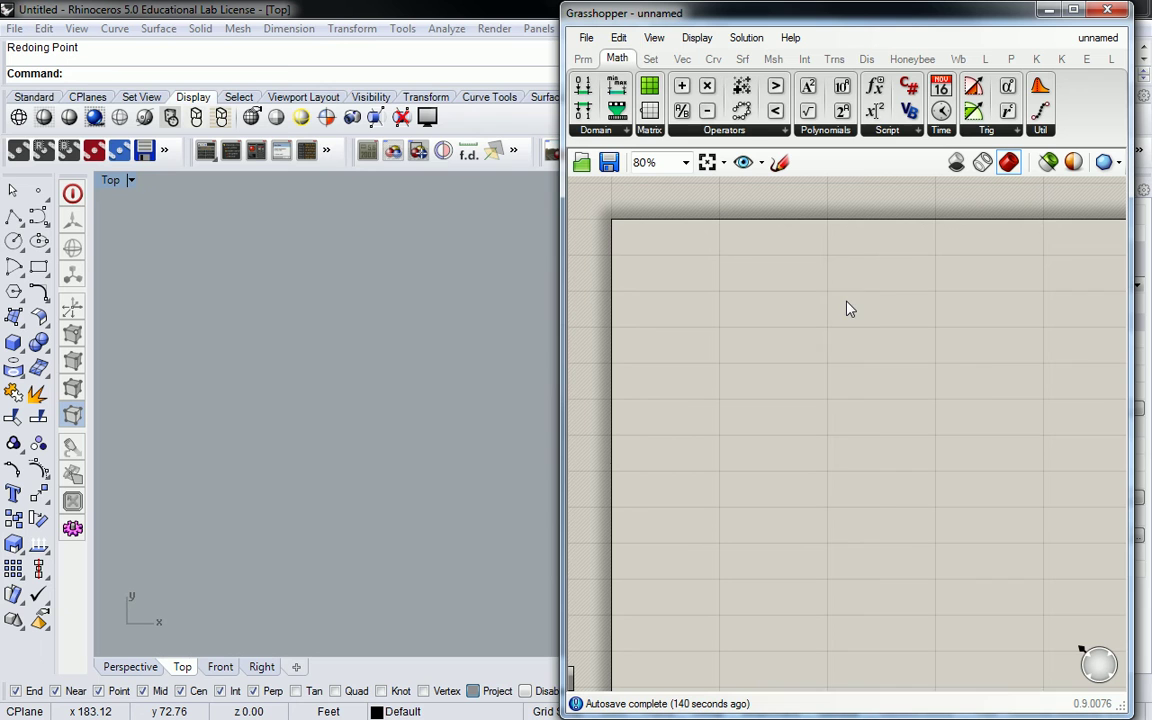
Step: Place a rectangular grid component on the empty canvas
{"action": "left_click", "coordinate": [670, 59]}
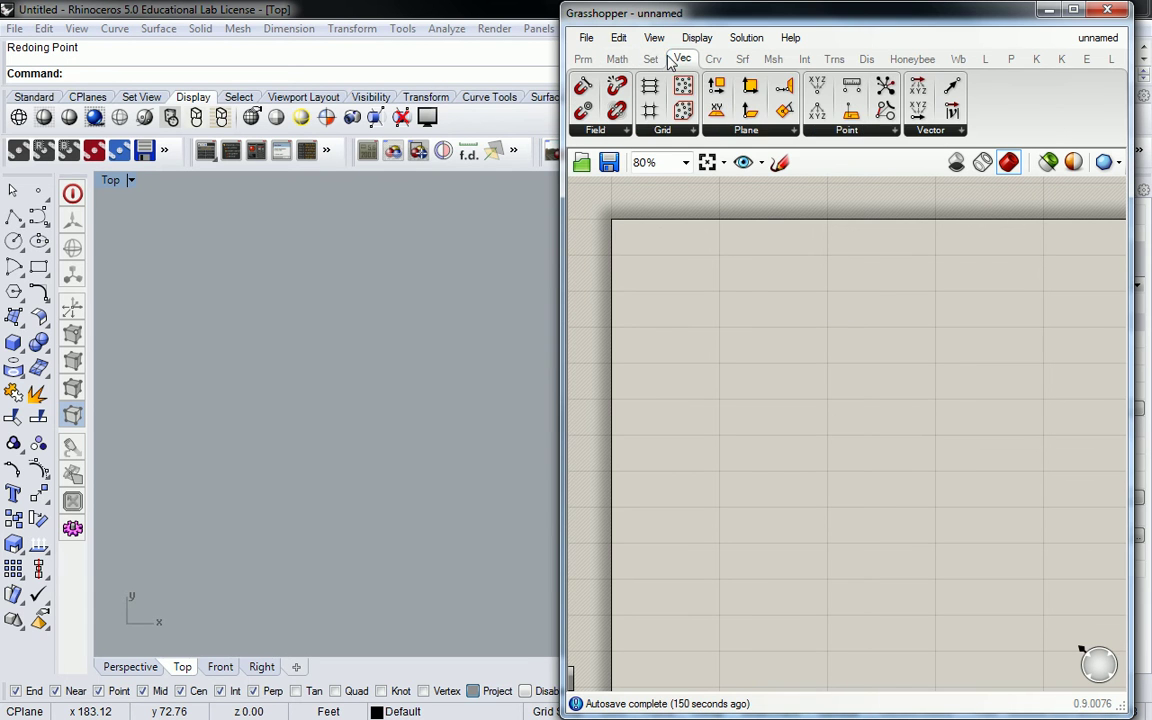
{"action": "left_click", "coordinate": [662, 130]}
{"action": "left_click", "coordinate": [697, 211]}
{"action": "left_click", "coordinate": [860, 488]}
{"action": "scroll", "coordinate": [862, 480], "scroll_direction": "up", "scroll_amount": 5}
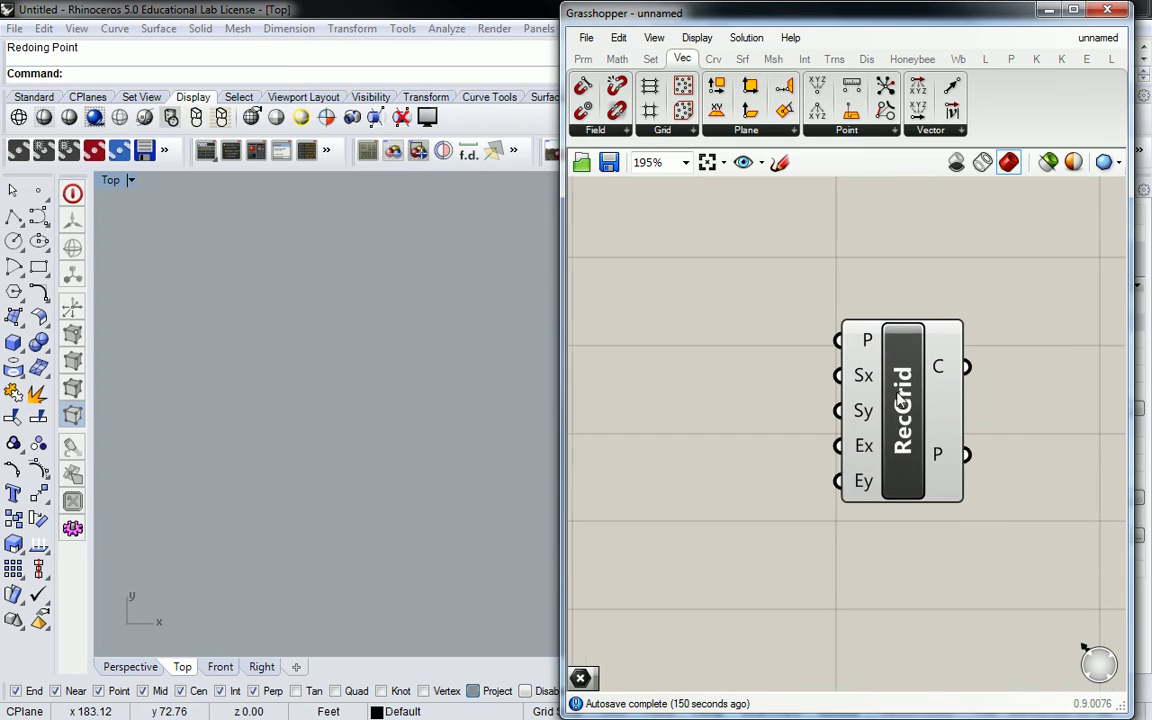
{"action": "scroll", "coordinate": [912, 388], "scroll_direction": "down", "scroll_amount": 4}
{"action": "scroll", "coordinate": [897, 389], "scroll_direction": "up", "scroll_amount": 2}
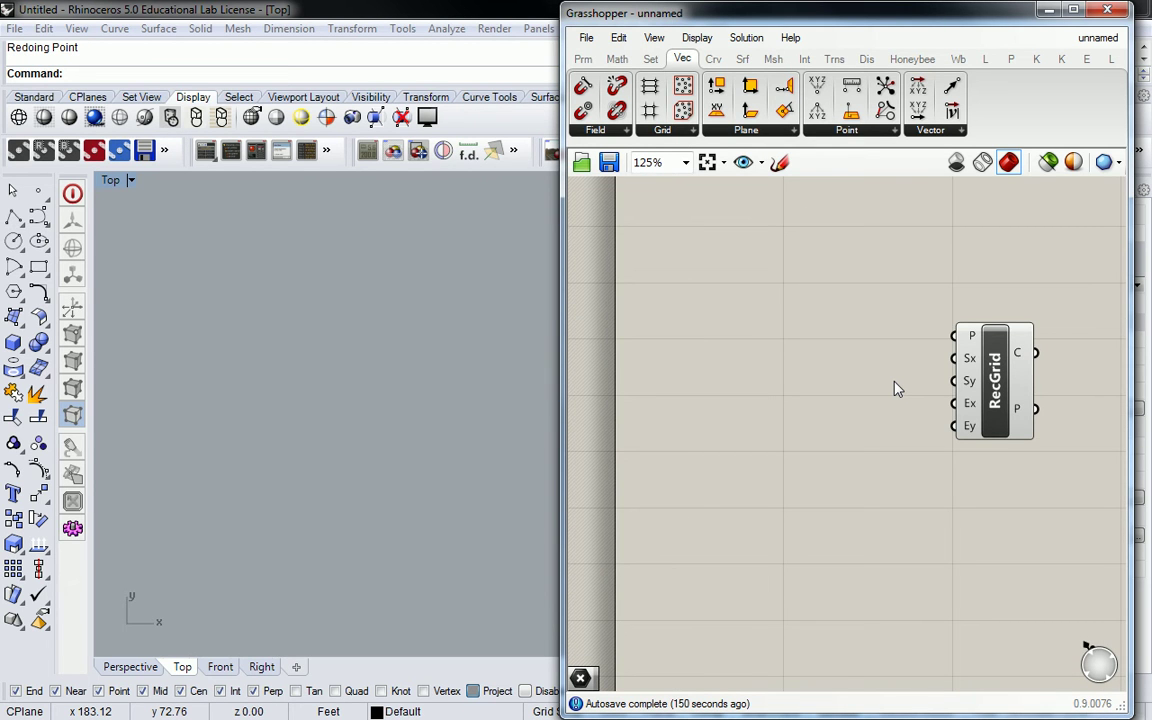
Step: Create an integer number slider from 0 to 10 and copy it into a stack of four beside the grid component
{"action": "double_click", "coordinate": [838, 378]}
{"action": "type", "text": "0<1"}
{"action": "key", "text": "Return"}
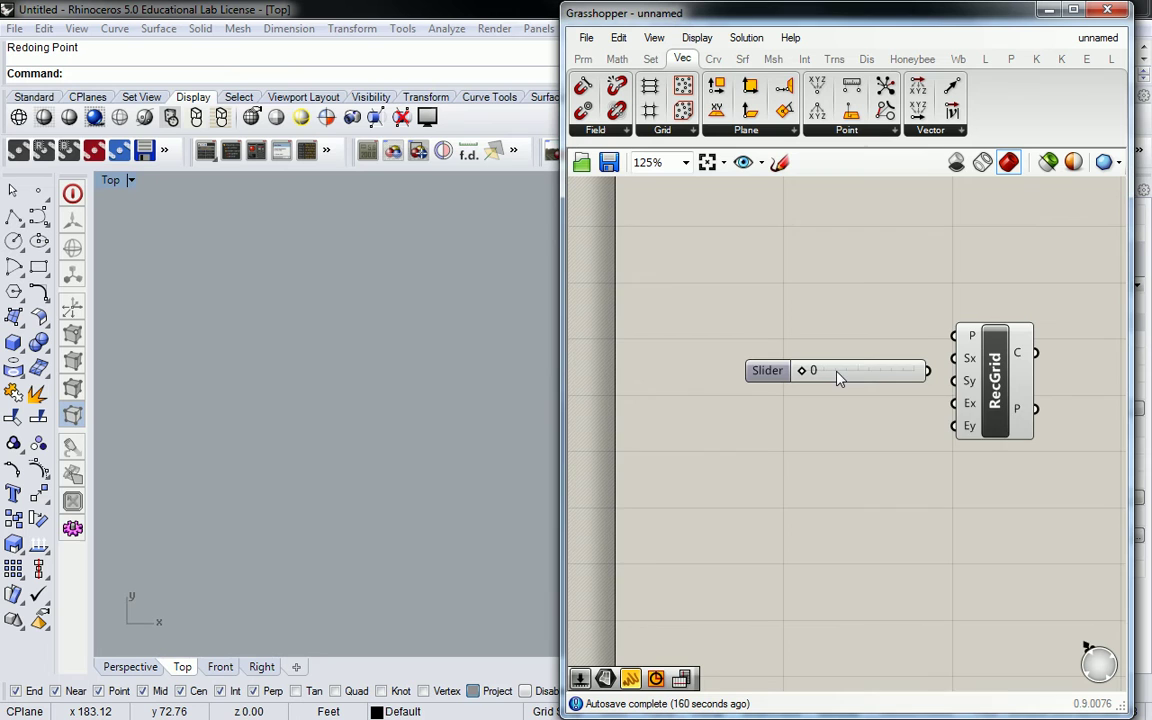
{"action": "left_click", "coordinate": [836, 373]}
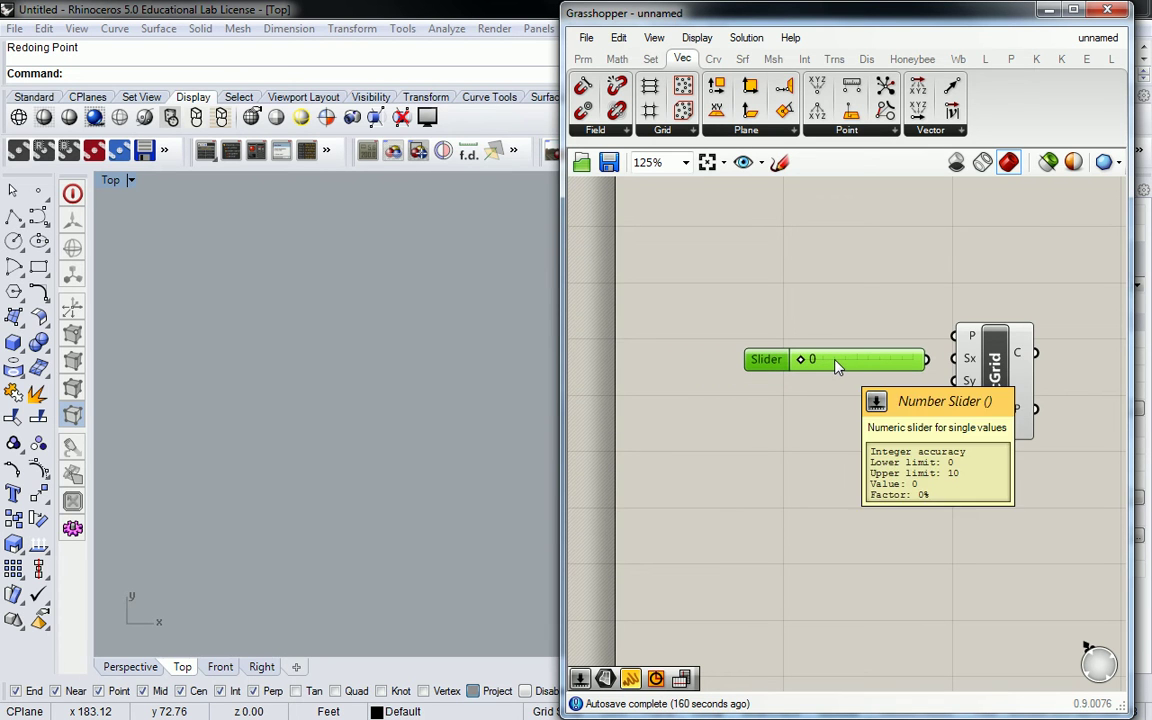
{"action": "left_click_drag", "start_coordinate": [856, 375], "coordinate": [849, 463]}
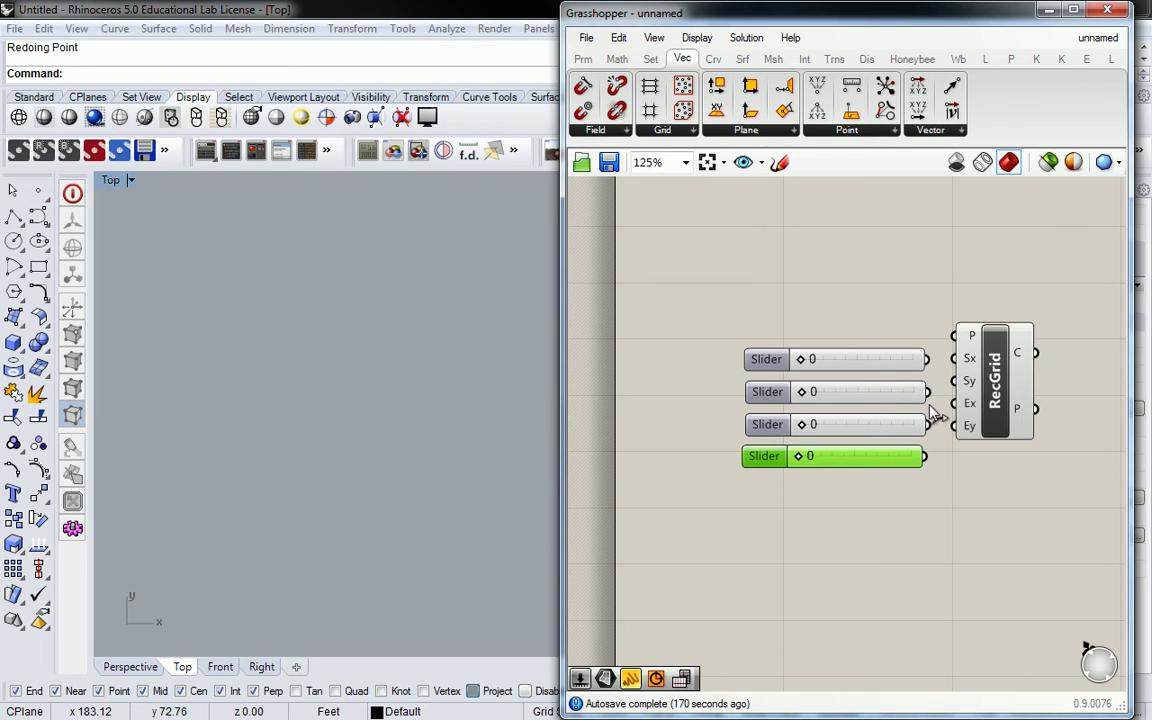
Step: Connect the four sliders in order to the Sx, Sy, Ex and Ey inputs of the grid component
{"action": "left_click_drag", "start_coordinate": [995, 390], "coordinate": [1013, 402]}
{"action": "left_click", "coordinate": [938, 370]}
{"action": "left_click_drag", "start_coordinate": [927, 359], "coordinate": [972, 370]}
{"action": "left_click_drag", "start_coordinate": [928, 391], "coordinate": [972, 416]}
{"action": "left_click_drag", "start_coordinate": [925, 457], "coordinate": [975, 448]}
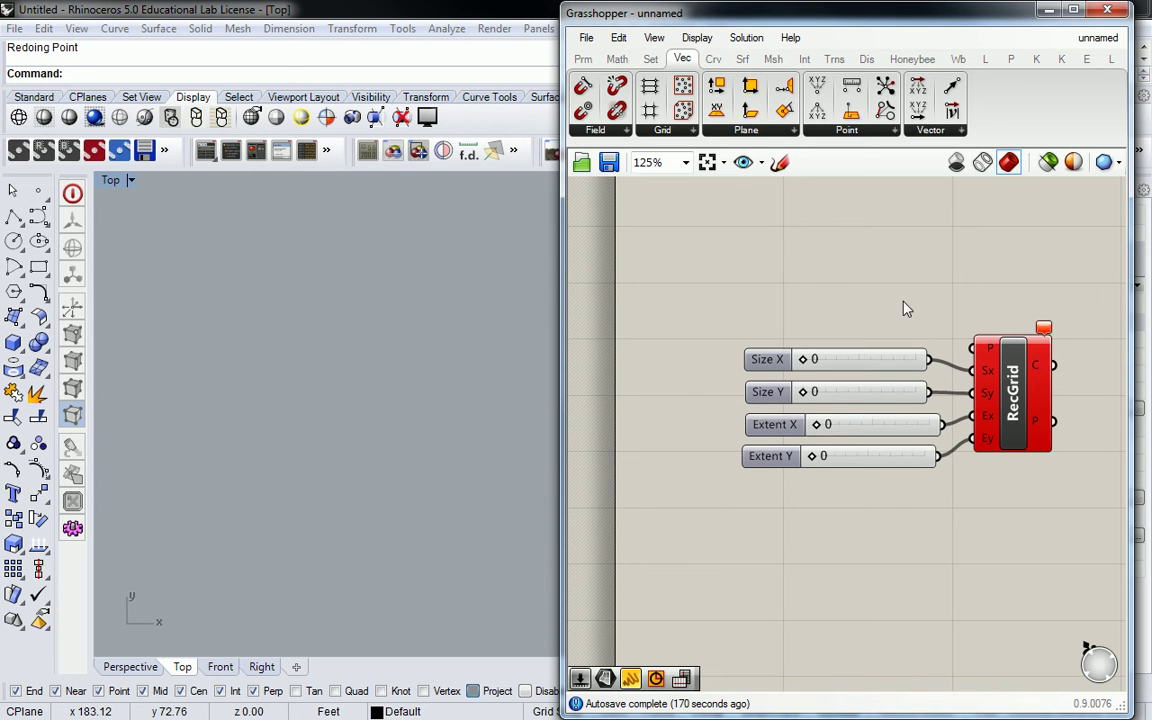
Step: Align the four sliders along their right edges and shift them slightly away from the grid component
{"action": "left_click_drag", "start_coordinate": [888, 303], "coordinate": [845, 497]}
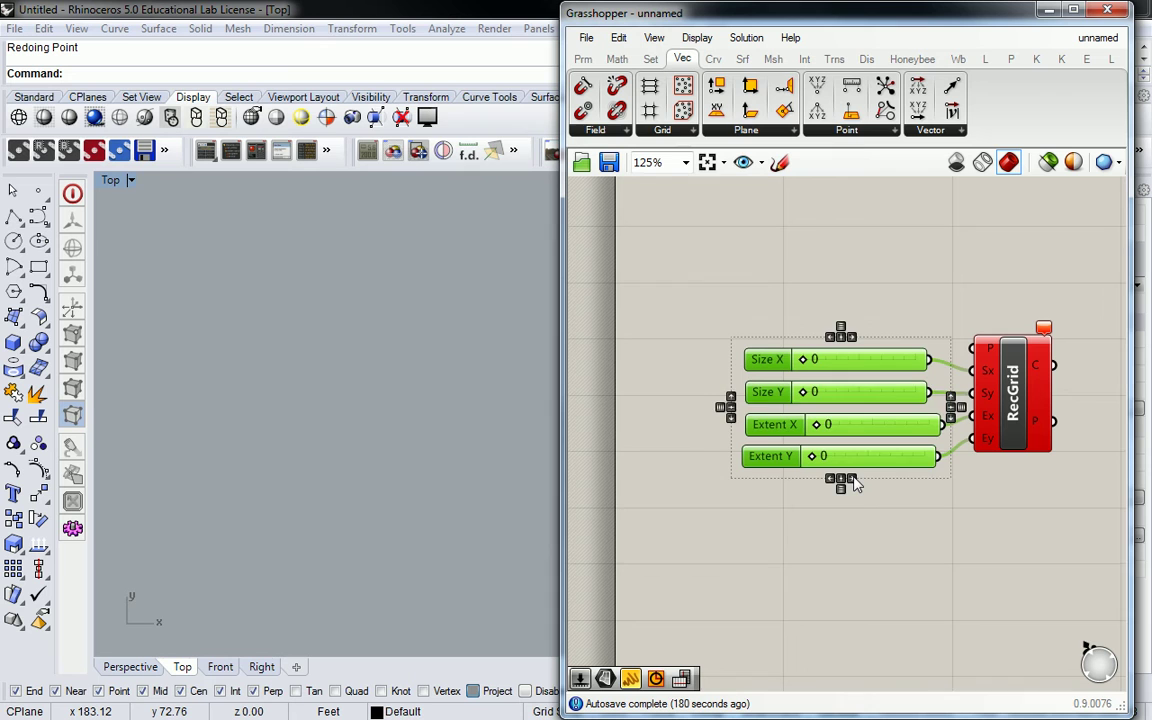
{"action": "left_click", "coordinate": [852, 479]}
{"action": "key", "text": "ctrl+z"}
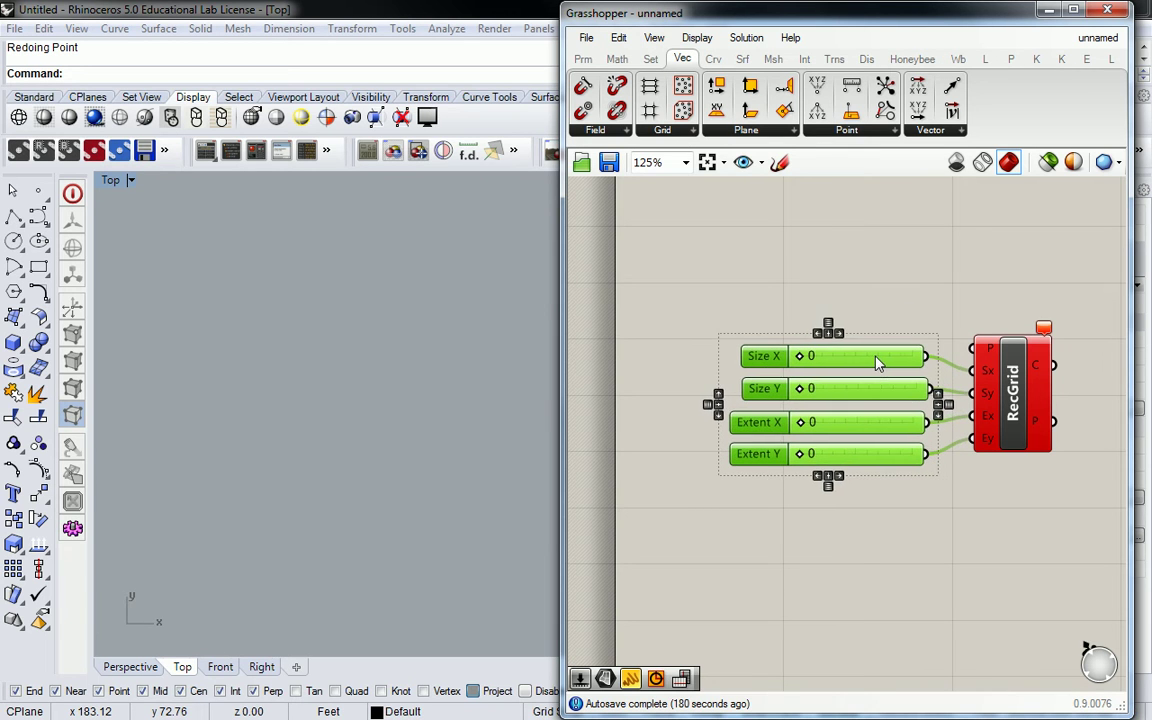
{"action": "left_click", "coordinate": [882, 342]}
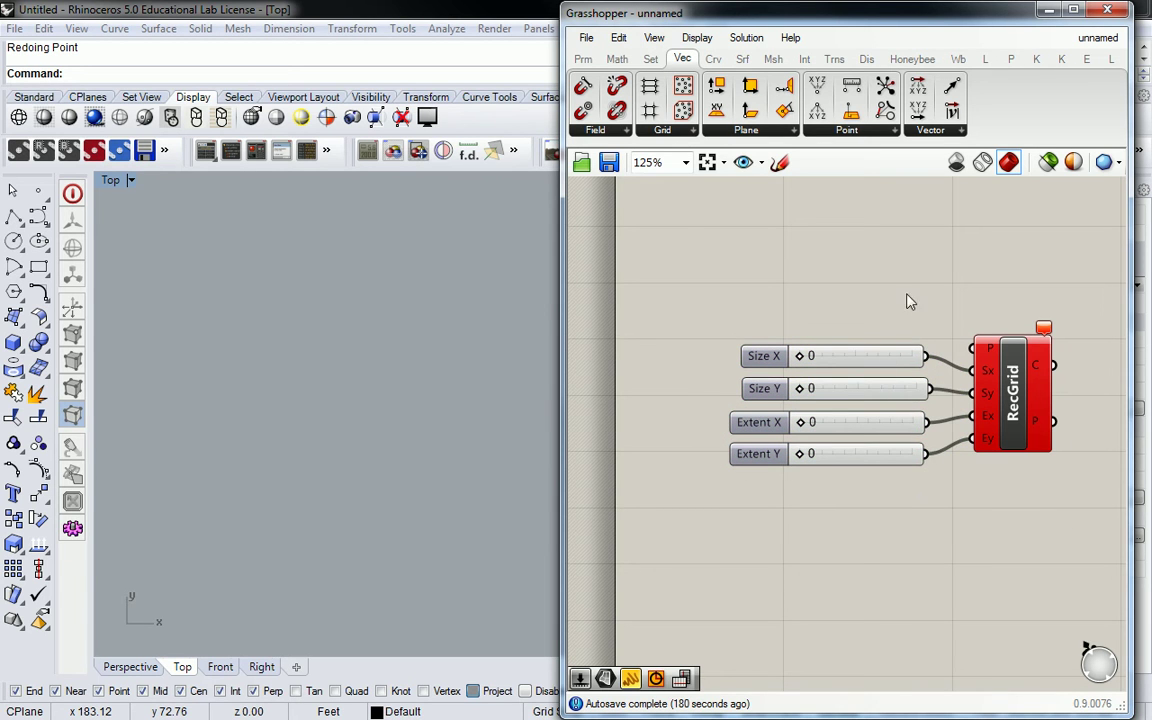
{"action": "left_click_drag", "start_coordinate": [908, 301], "coordinate": [874, 489]}
{"action": "left_click", "coordinate": [830, 479]}
{"action": "mouse_move", "coordinate": [912, 364]}
{"action": "left_mouse_down"}
{"action": "mouse_move", "coordinate": [866, 337]}
{"action": "mouse_move", "coordinate": [858, 350]}
{"action": "mouse_move", "coordinate": [893, 353]}
{"action": "left_mouse_up"}
{"action": "left_click", "coordinate": [826, 283]}
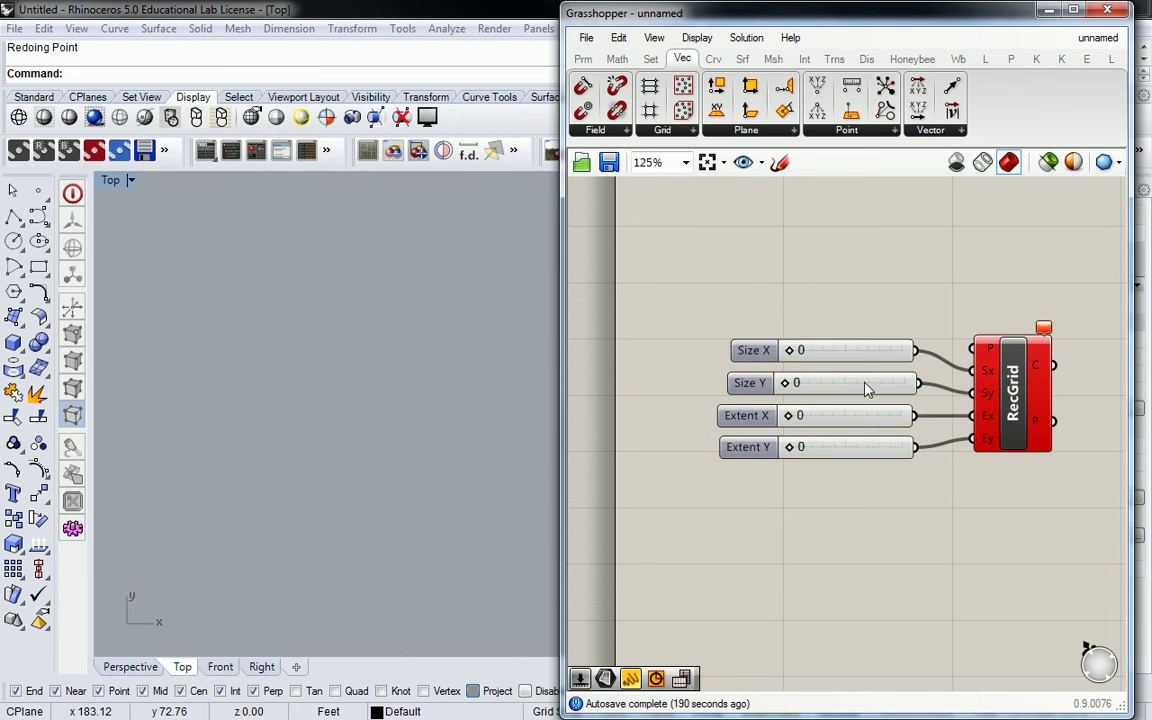
Step: Set Size X to 3, Size Y to 7, and both Extent X and Extent Y to 4
{"action": "left_click_drag", "start_coordinate": [789, 350], "coordinate": [834, 448]}
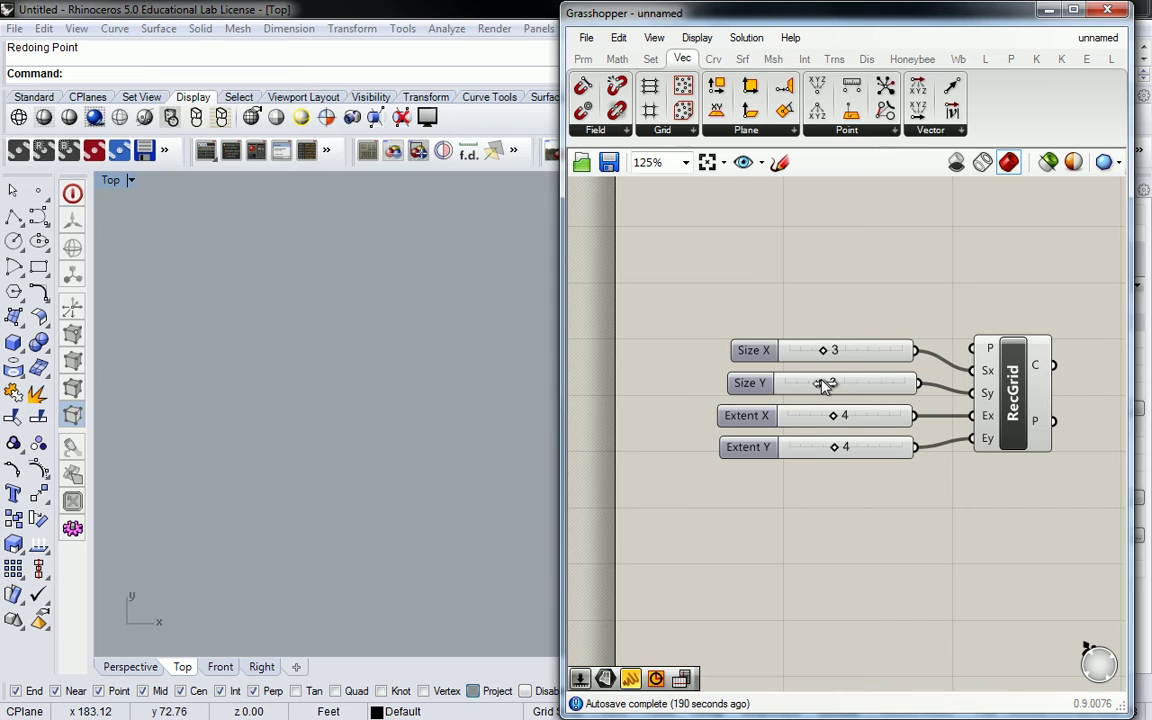
{"action": "left_click_drag", "start_coordinate": [821, 383], "coordinate": [872, 386]}
{"action": "scroll", "coordinate": [440, 445], "scroll_direction": "down", "scroll_amount": 3}
{"action": "scroll", "coordinate": [383, 491], "scroll_direction": "up", "scroll_amount": 5}
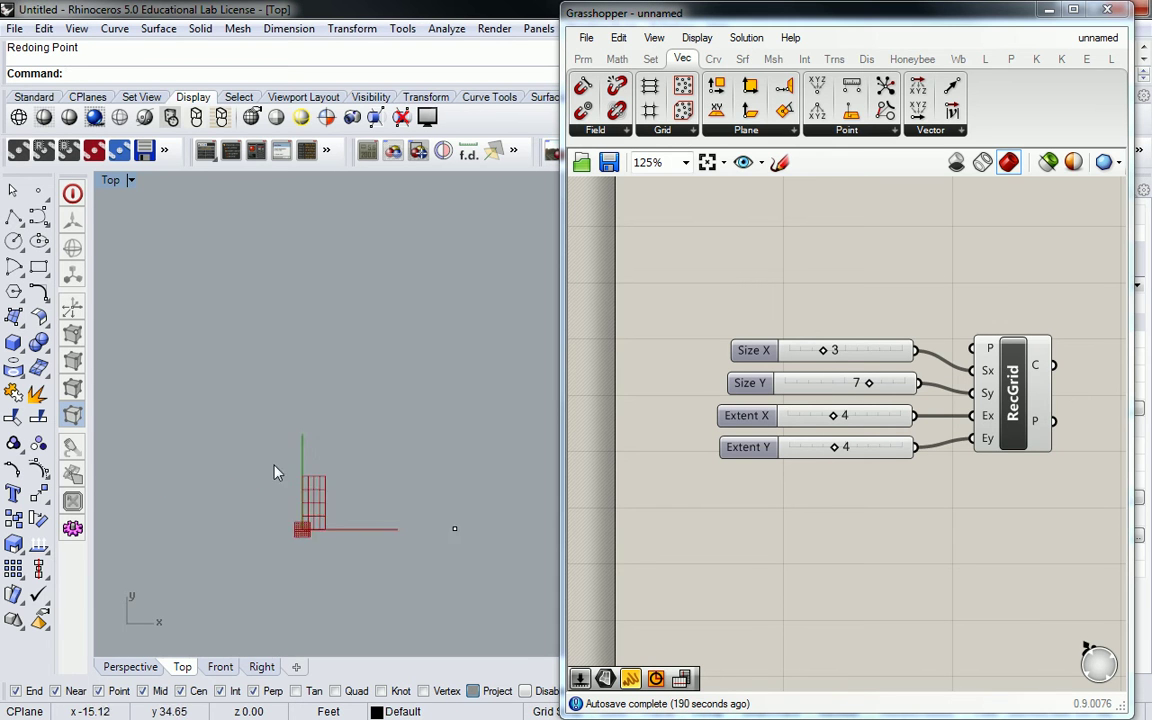
{"action": "scroll", "coordinate": [340, 500], "scroll_direction": "up", "scroll_amount": 4}
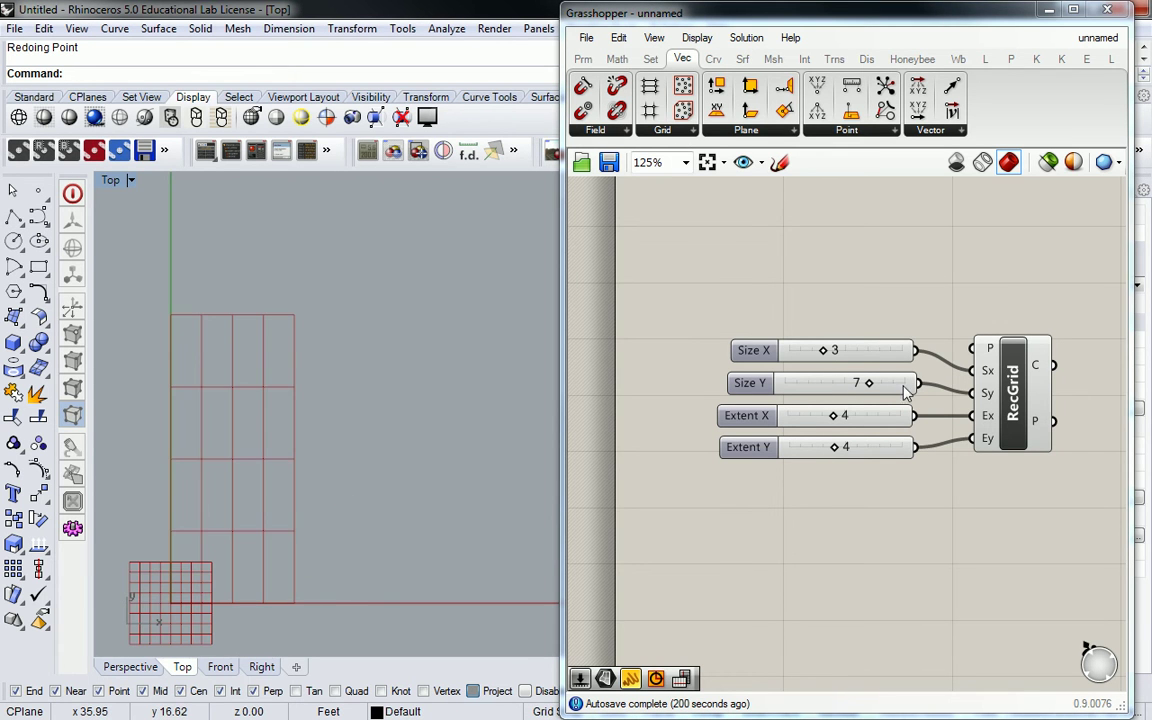
Step: Set Size Y to 10, Extent X to 8 and Extent Y to 7
{"action": "left_click_drag", "start_coordinate": [872, 389], "coordinate": [905, 386]}
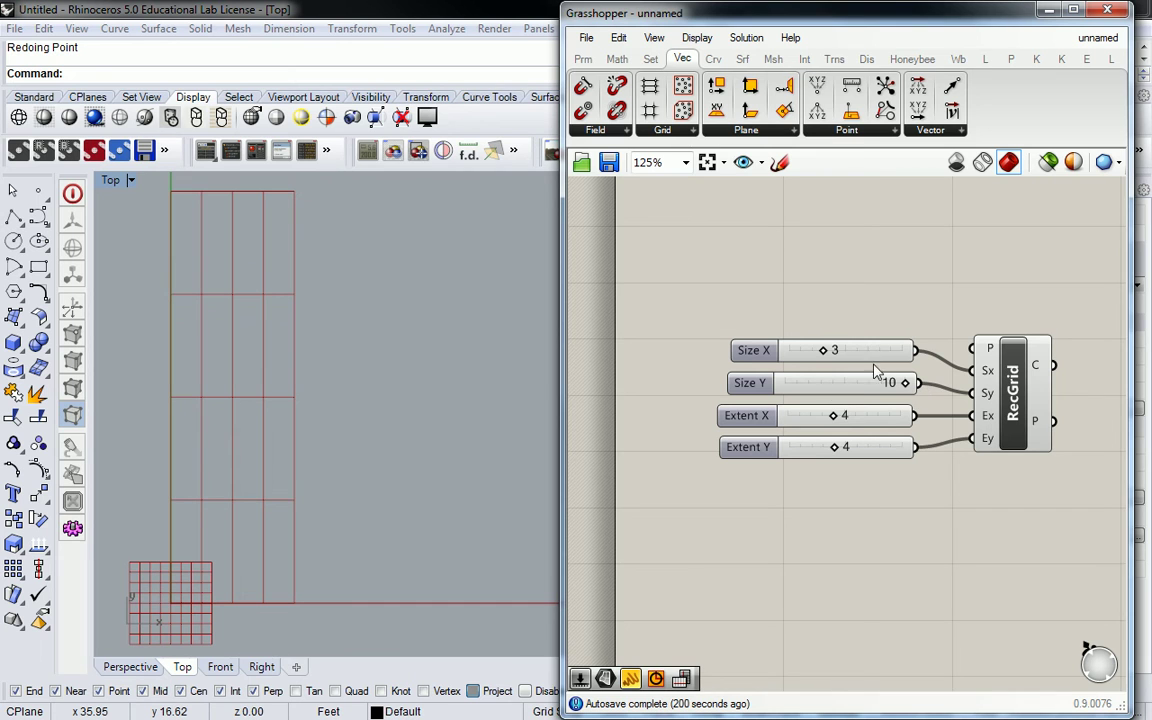
{"action": "left_click_drag", "start_coordinate": [835, 420], "coordinate": [864, 450]}
{"action": "scroll", "coordinate": [460, 346], "scroll_direction": "down", "scroll_amount": 4}
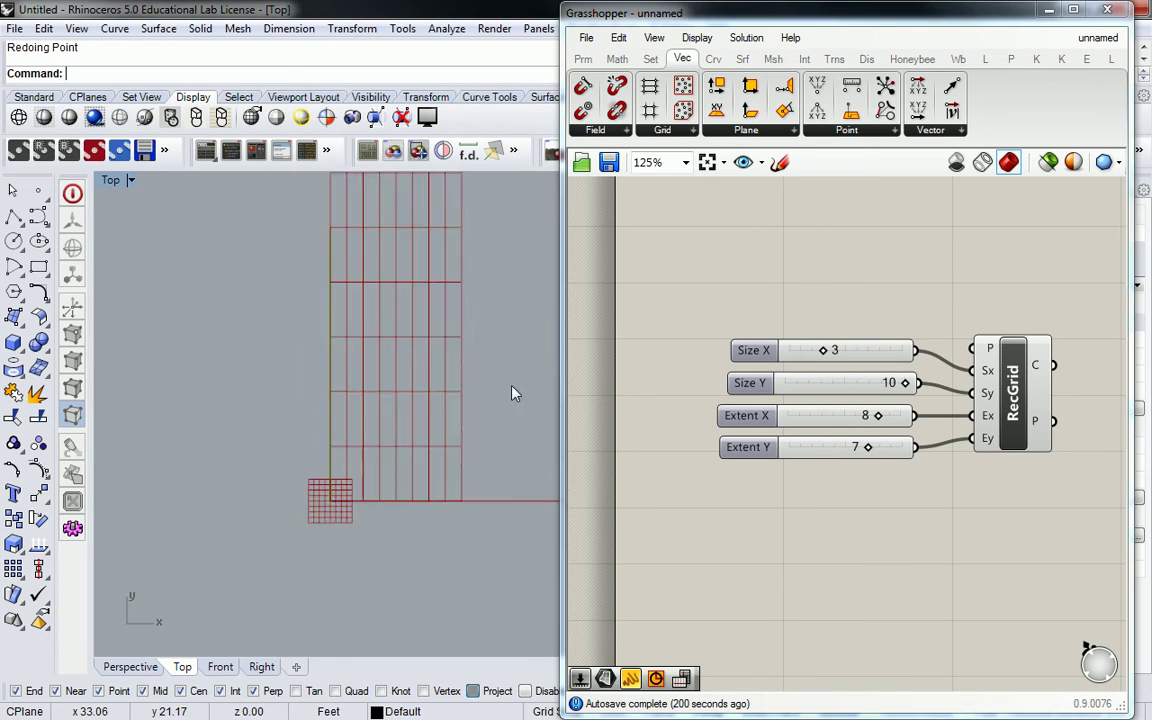
{"action": "scroll", "coordinate": [449, 370], "scroll_direction": "up", "scroll_amount": 2}
{"action": "right_click_drag", "start_coordinate": [449, 370], "coordinate": [409, 420]}
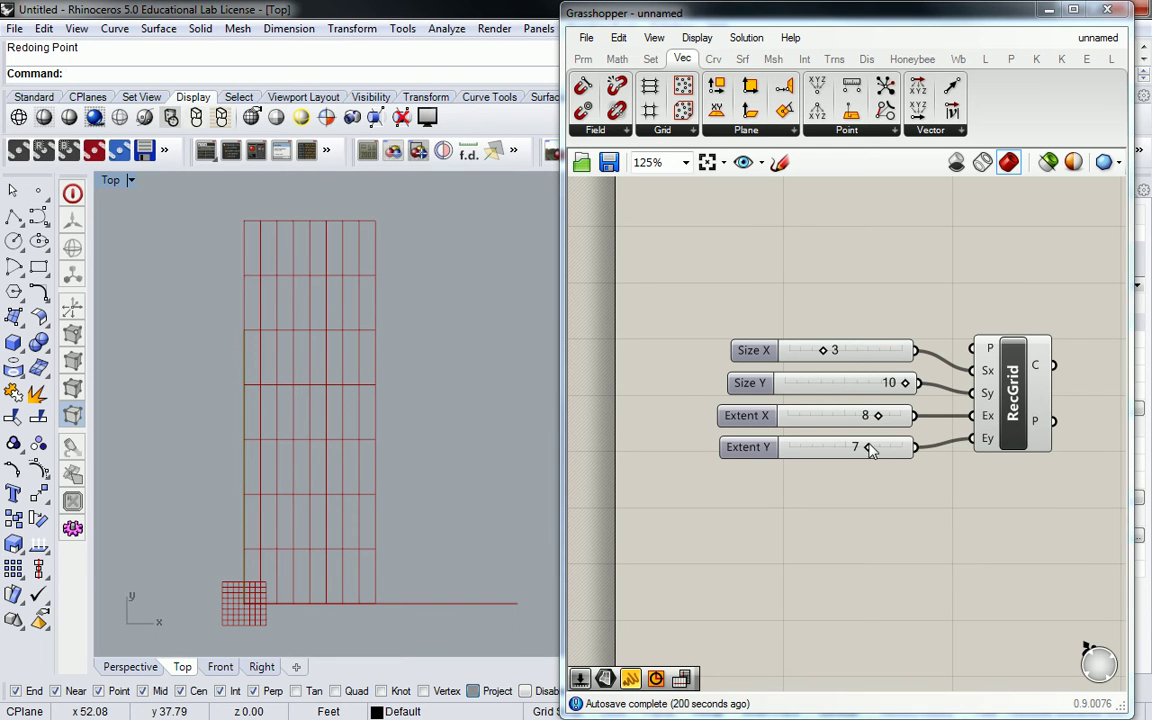
{"action": "left_click_drag", "start_coordinate": [866, 447], "coordinate": [871, 450]}
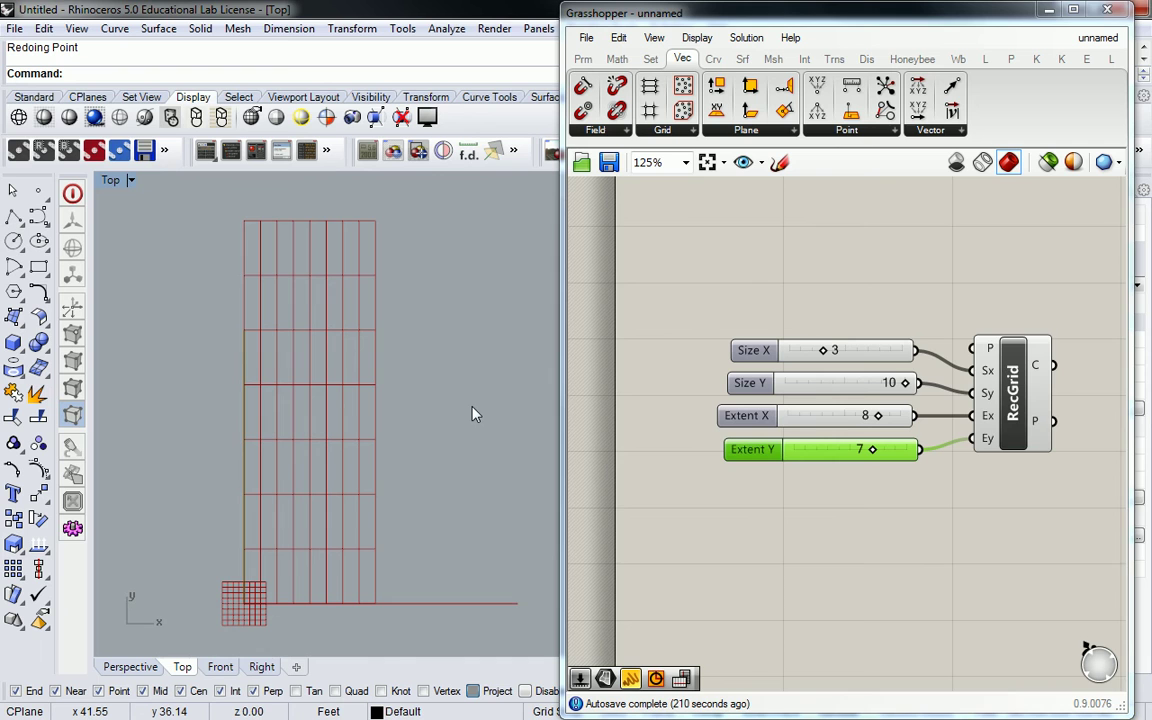
Step: Add a Surface parameter beside the grid component and feed it from the Cells output
{"action": "left_click", "coordinate": [967, 290]}
{"action": "right_click_drag", "start_coordinate": [967, 290], "coordinate": [837, 289]}
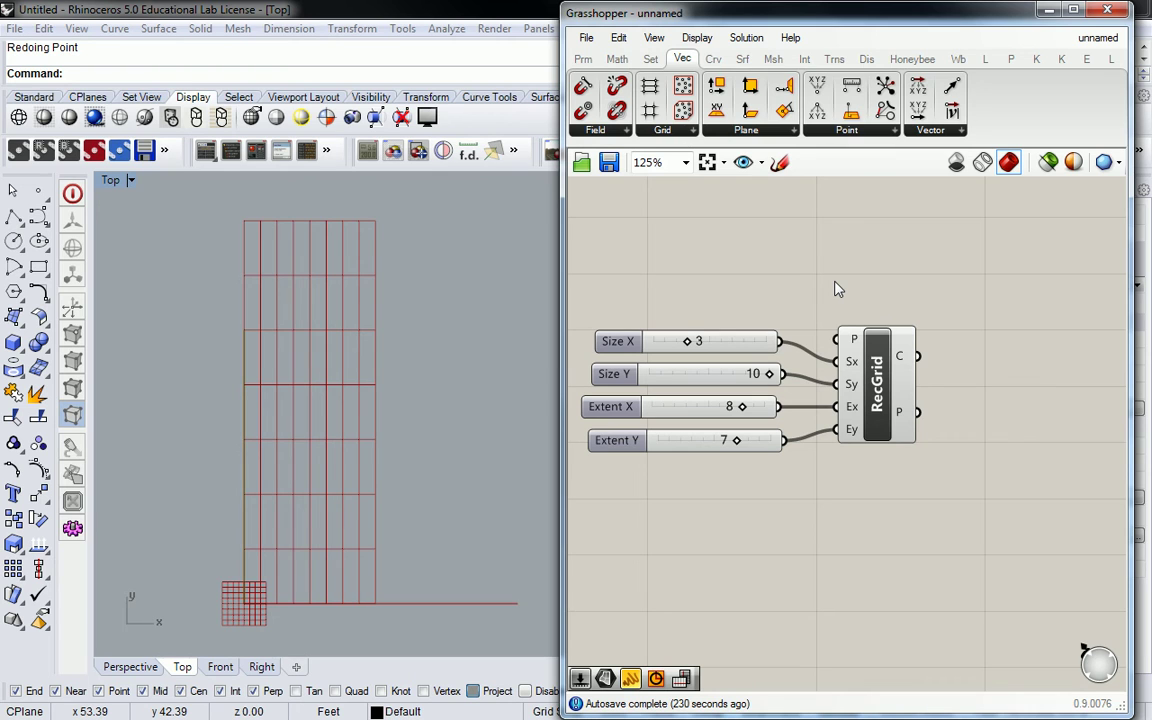
{"action": "mouse_move", "coordinate": [903, 364]}
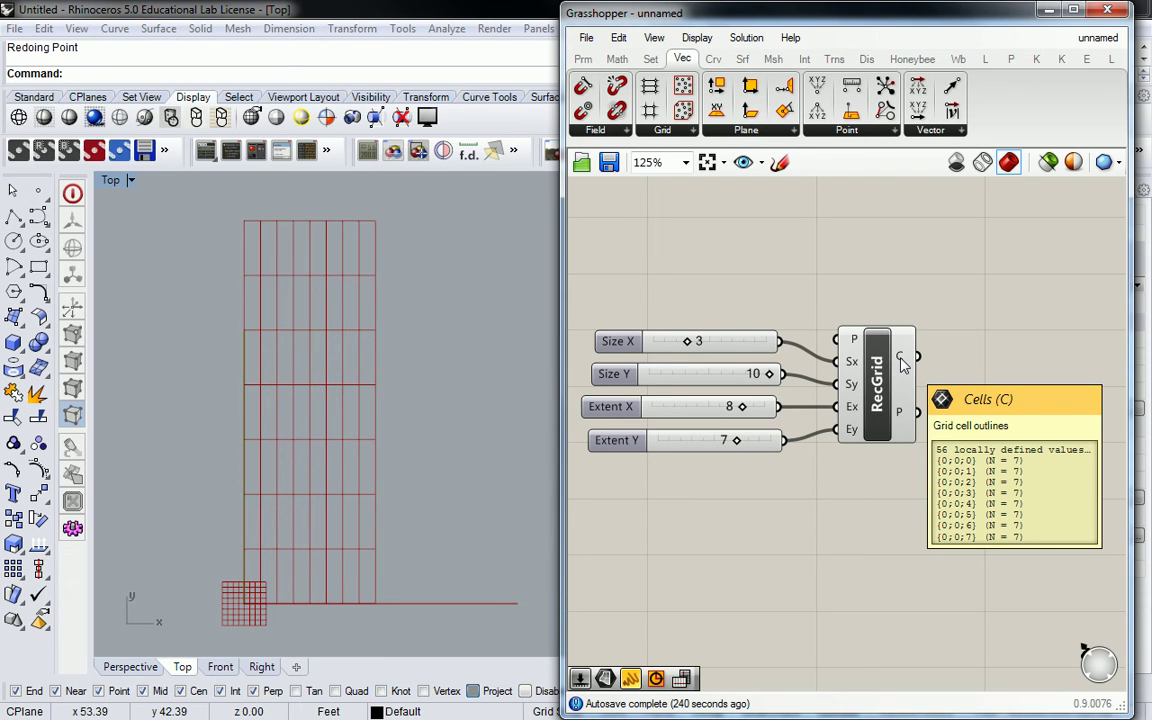
{"action": "left_click", "coordinate": [579, 59]}
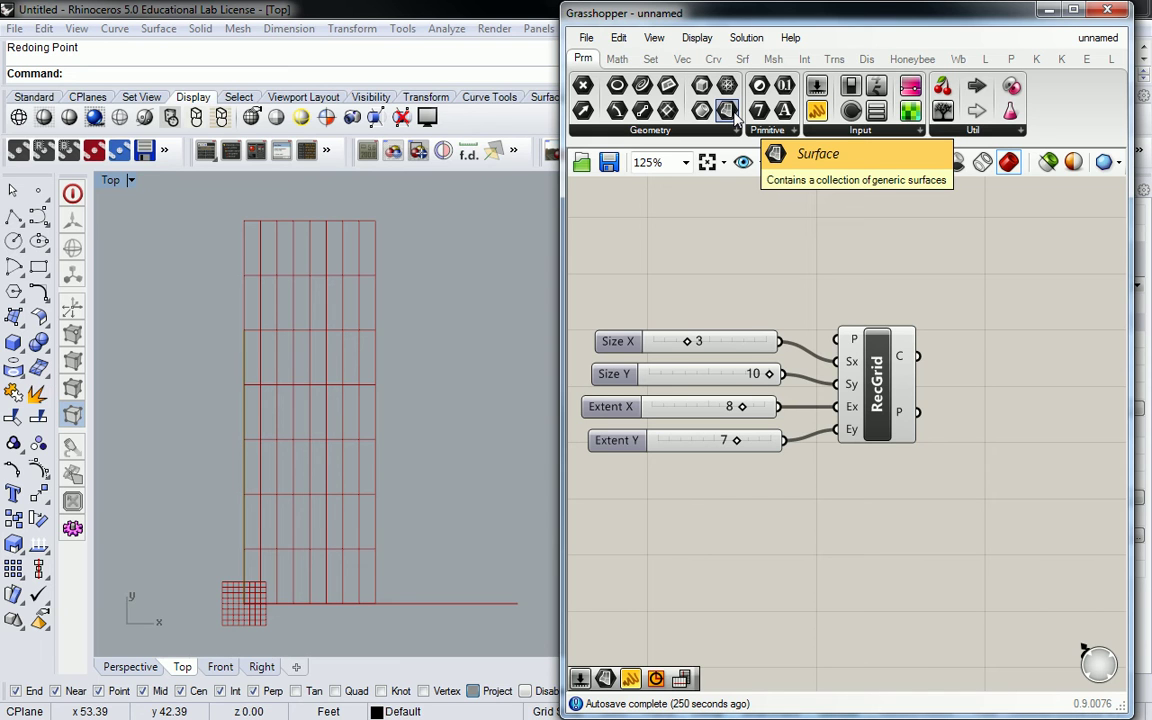
{"action": "left_click_drag", "start_coordinate": [730, 112], "coordinate": [968, 348]}
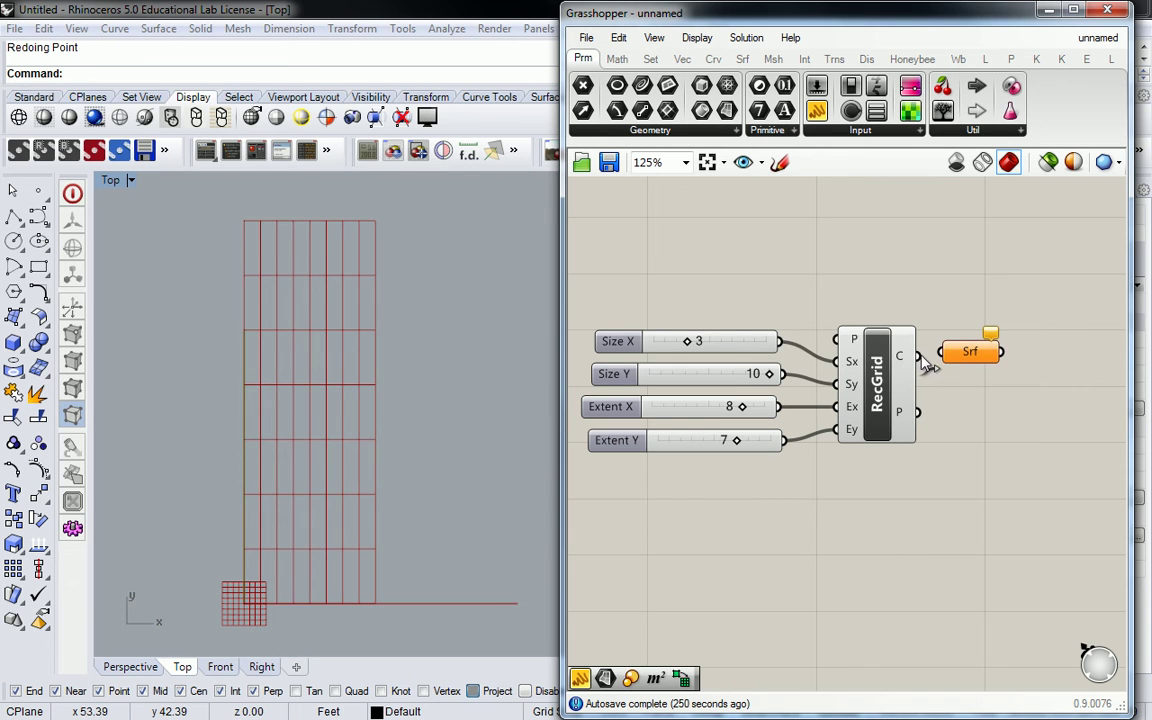
{"action": "left_click_drag", "start_coordinate": [918, 357], "coordinate": [945, 357]}
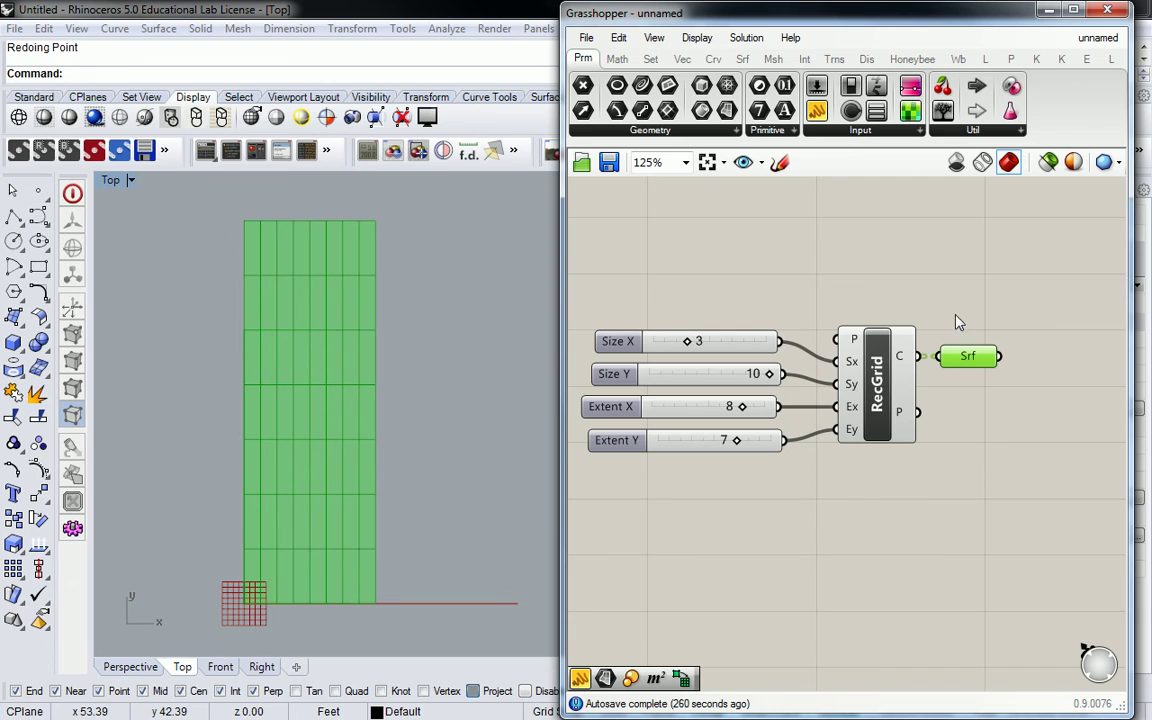
Step: Group the Surface parameter and label the group "Param > Geom"
{"action": "right_click_drag", "start_coordinate": [944, 311], "coordinate": [905, 311]}
{"action": "key", "text": "ctrl+g"}
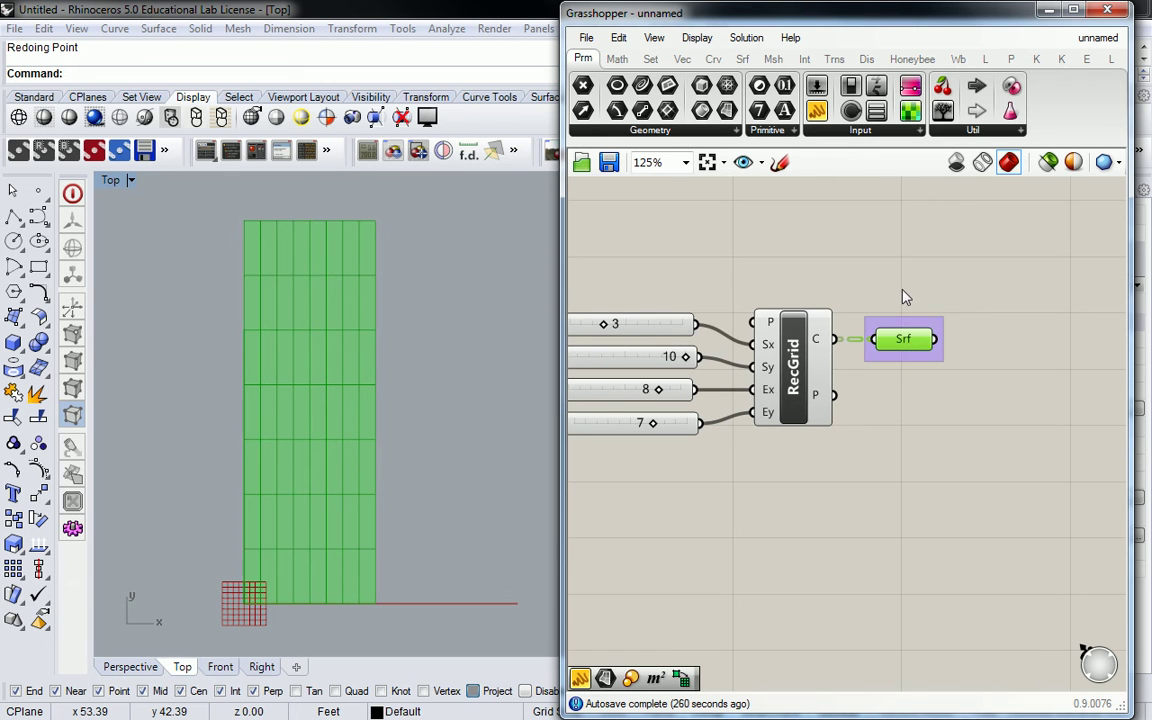
{"action": "left_click", "coordinate": [902, 296]}
{"action": "right_click", "coordinate": [918, 327]}
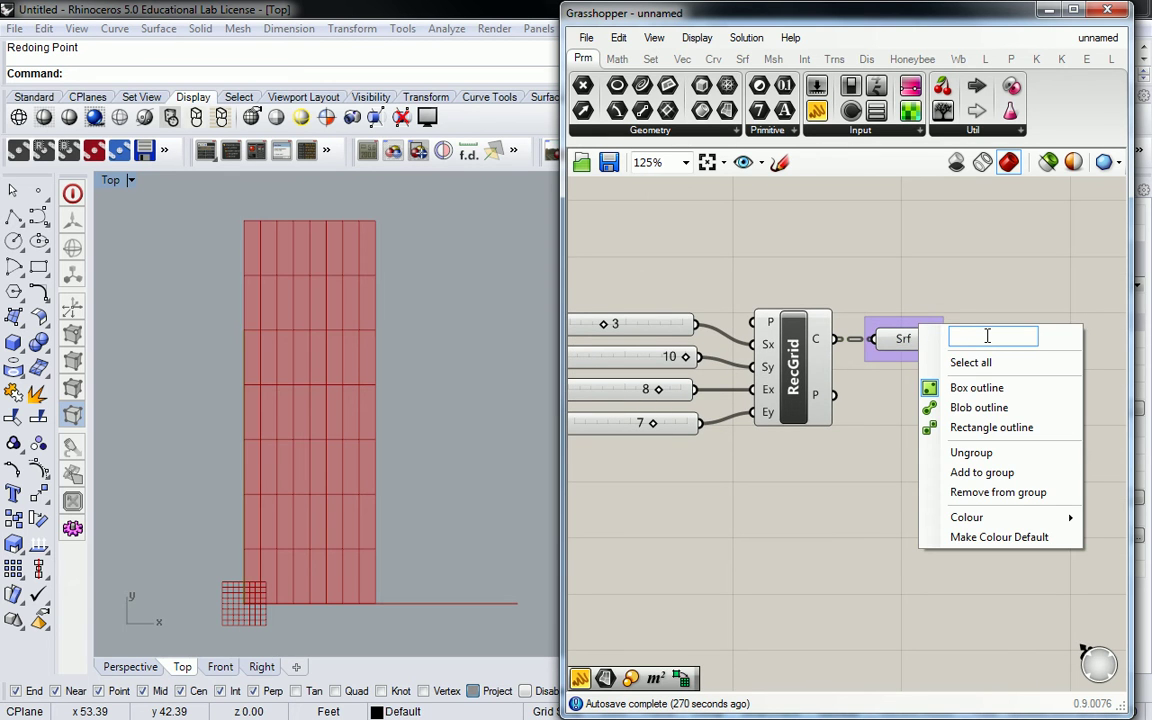
{"action": "type", "text": "Param > Geom"}
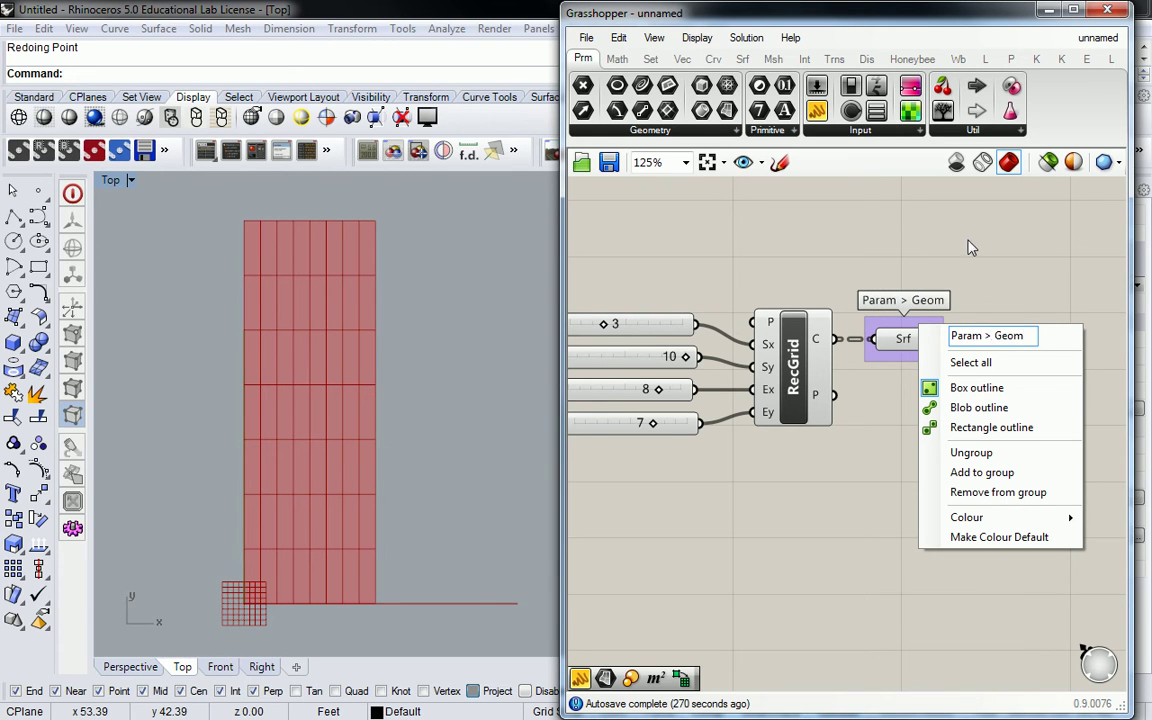
{"action": "right_click_drag", "start_coordinate": [967, 247], "coordinate": [955, 283]}
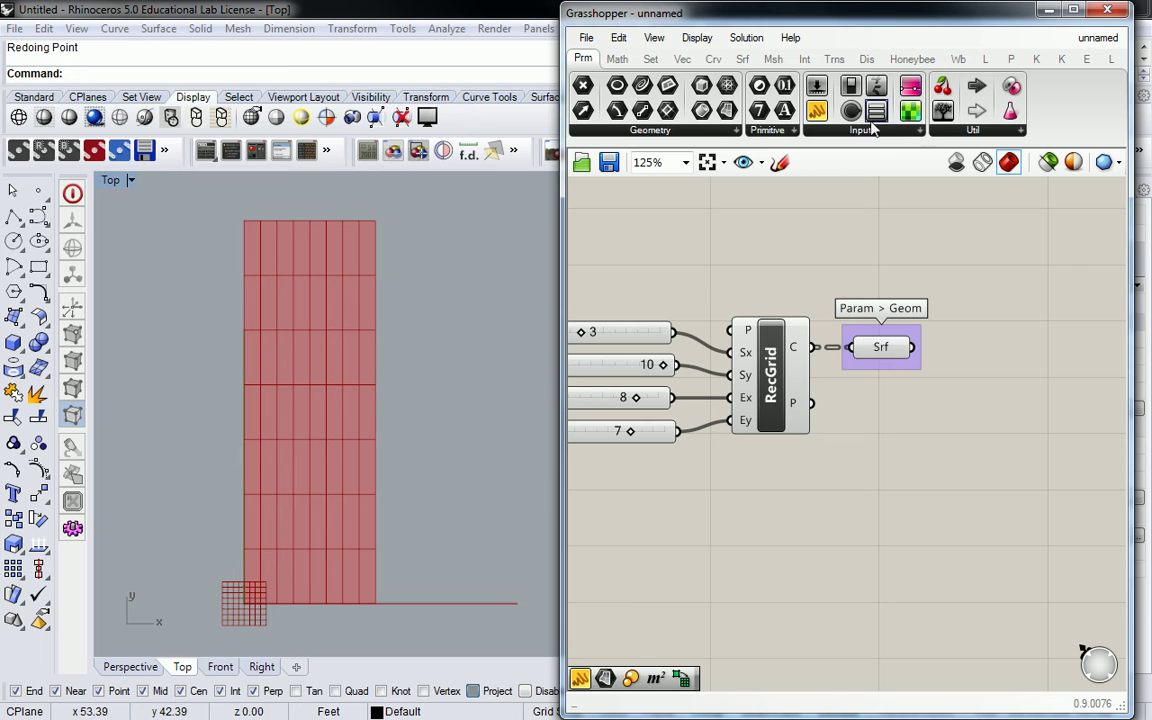
Step: Add a panel connected to the Surface parameter's output, and enlarge it to list the surface data by branch
{"action": "left_click_drag", "start_coordinate": [876, 110], "coordinate": [980, 237]}
{"action": "left_click_drag", "start_coordinate": [912, 347], "coordinate": [888, 236]}
{"action": "right_click_drag", "start_coordinate": [954, 278], "coordinate": [918, 330]}
{"action": "left_click_drag", "start_coordinate": [918, 330], "coordinate": [928, 548]}
{"action": "left_click_drag", "start_coordinate": [895, 434], "coordinate": [1049, 319]}
{"action": "right_click_drag", "start_coordinate": [1049, 319], "coordinate": [884, 479]}
{"action": "scroll", "coordinate": [884, 479], "scroll_direction": "down", "scroll_amount": 3}
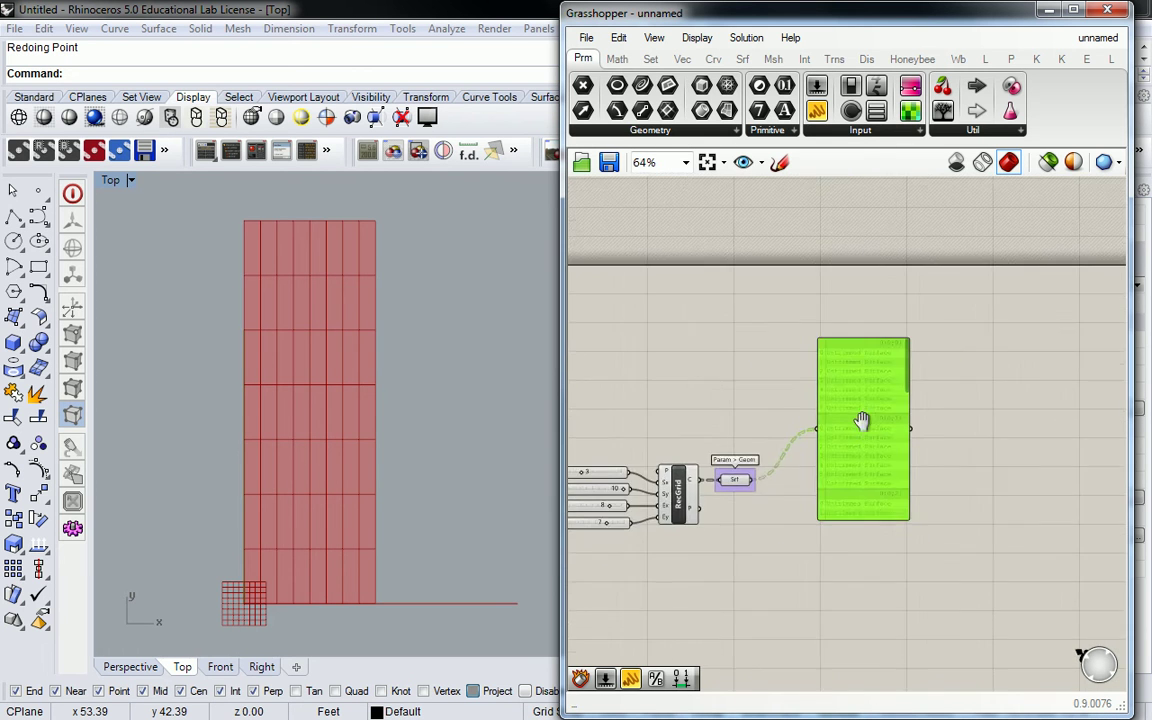
{"action": "scroll", "coordinate": [870, 419], "scroll_direction": "up", "scroll_amount": 2}
{"action": "right_click_drag", "start_coordinate": [878, 419], "coordinate": [878, 350]}
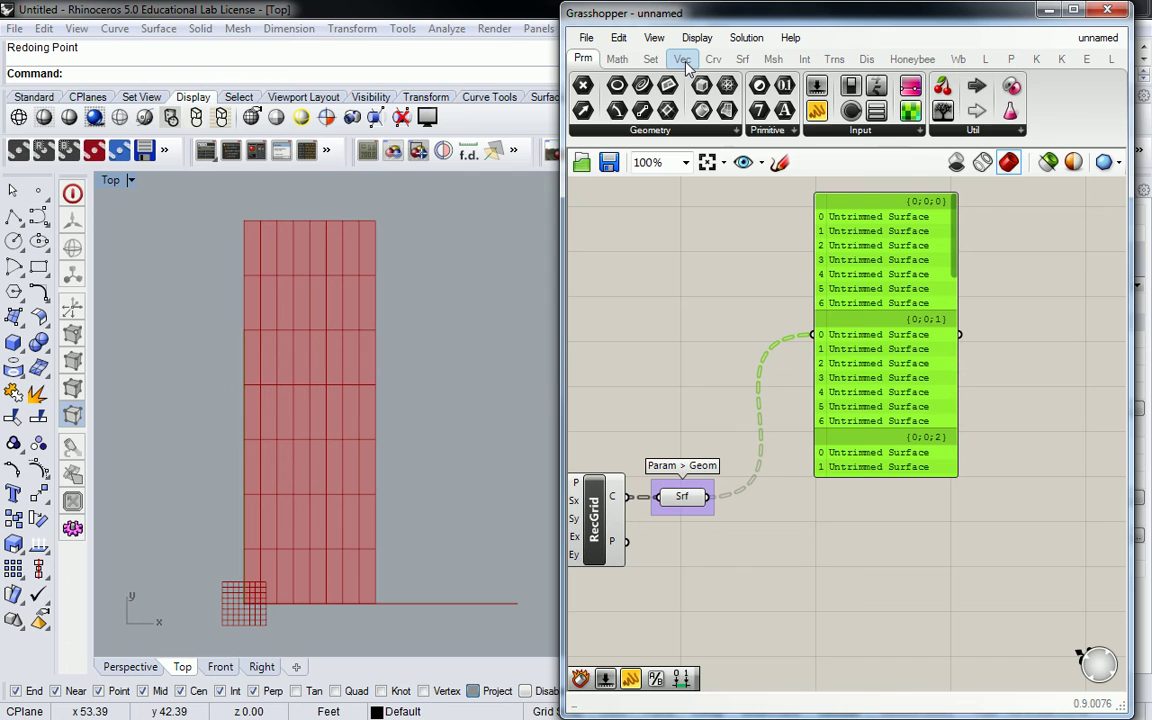
{"action": "left_click", "coordinate": [645, 60]}
{"action": "left_click", "coordinate": [740, 130]}
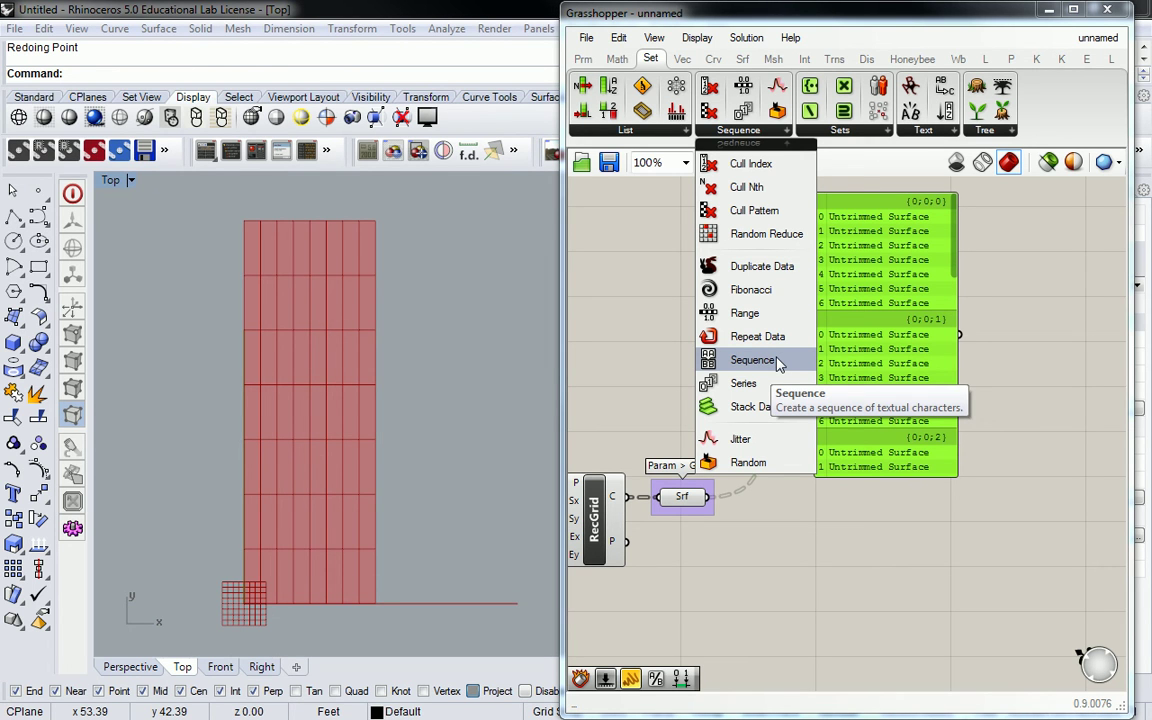
{"action": "left_click_drag", "start_coordinate": [754, 210], "coordinate": [925, 510]}
{"action": "scroll", "coordinate": [915, 600], "scroll_direction": "up", "scroll_amount": 5}
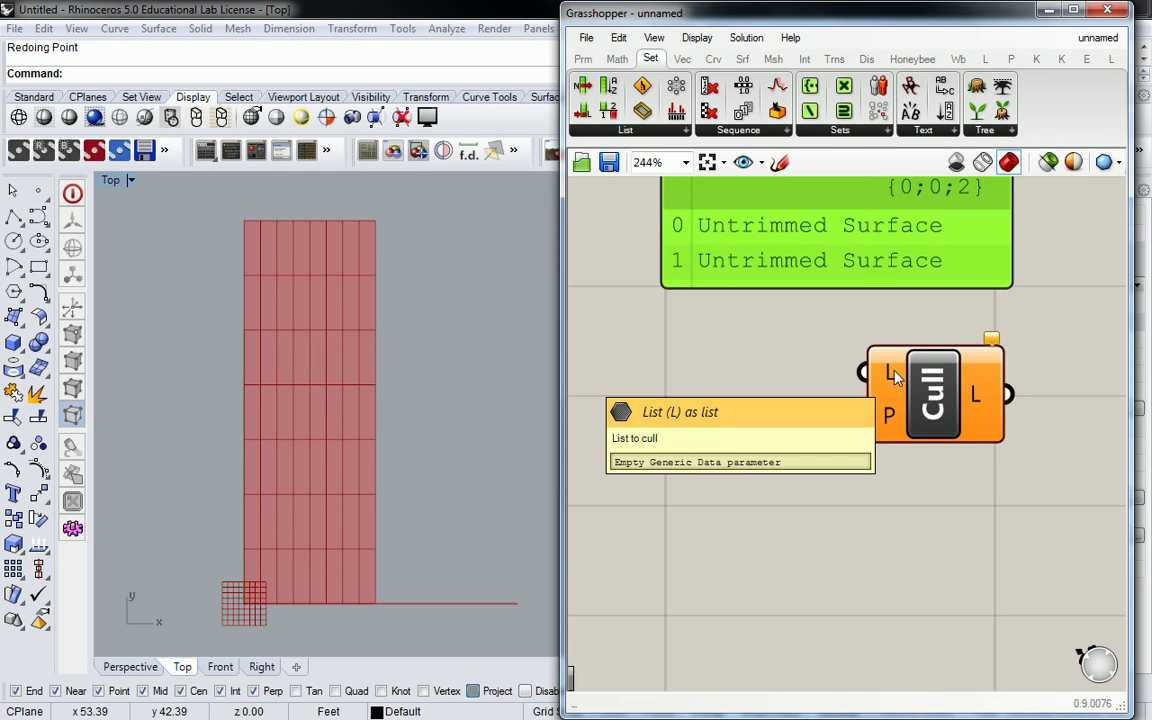
{"action": "left_click", "coordinate": [885, 358]}
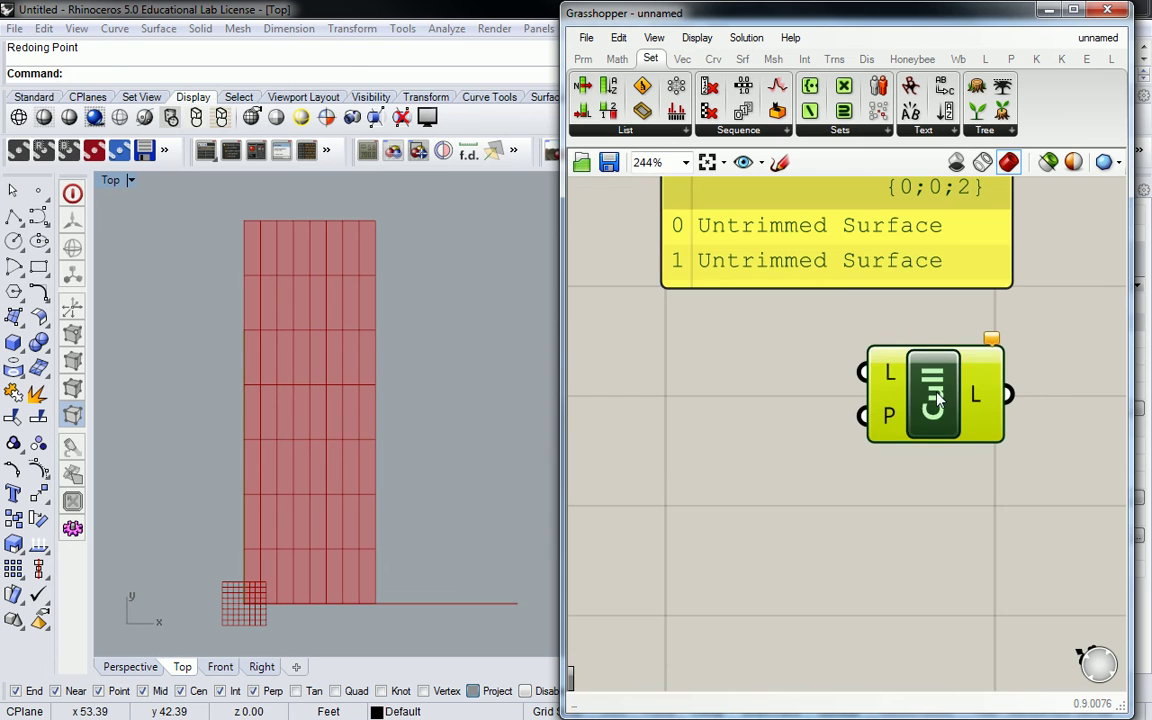
{"action": "key", "text": "Delete"}
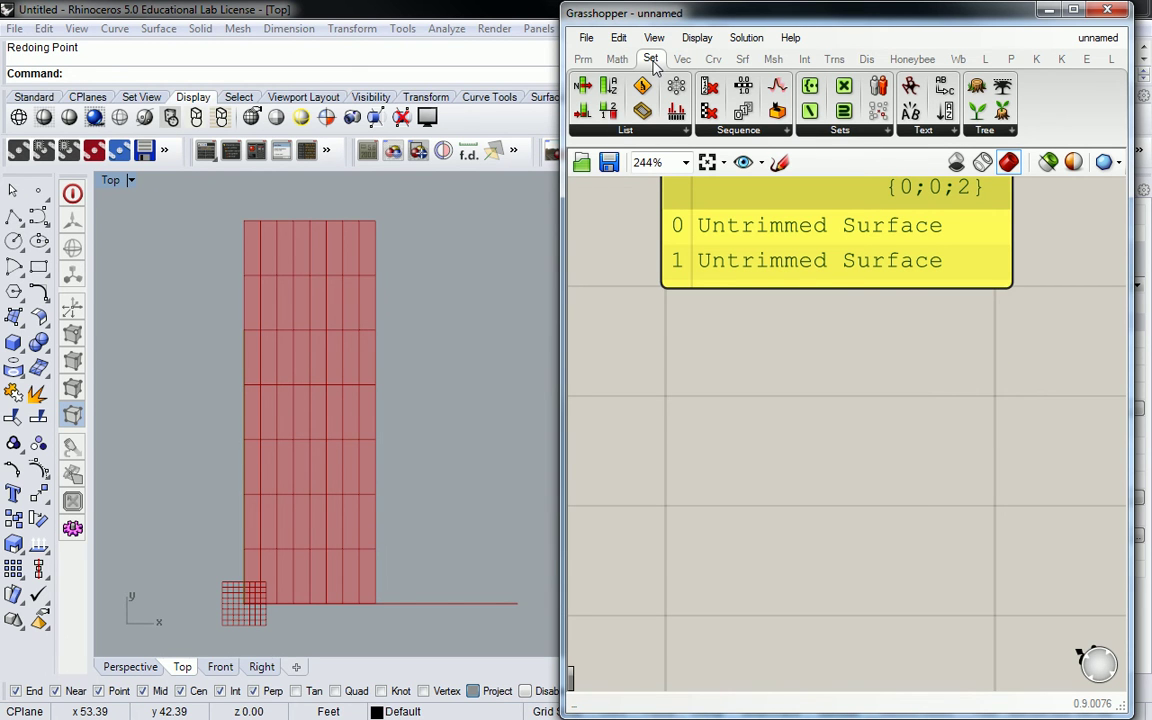
Step: Add a Sift Pattern component to the canvas below the panel that lists the surface data
{"action": "left_click", "coordinate": [597, 128]}
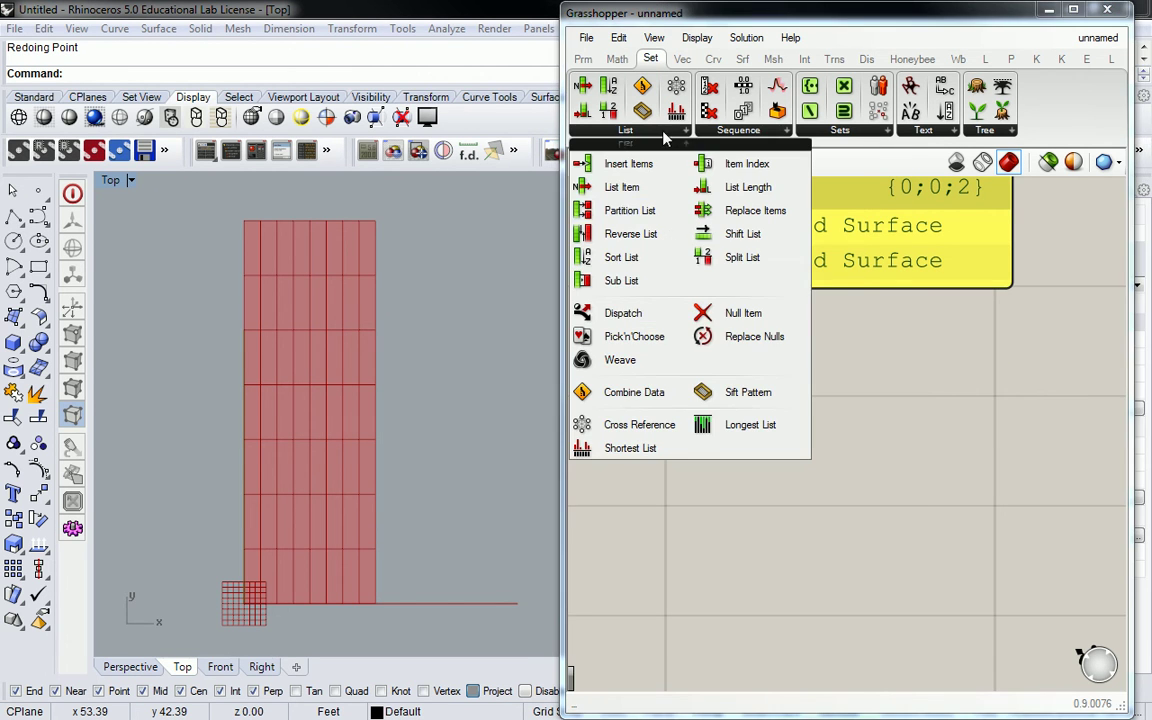
{"action": "left_click", "coordinate": [703, 392]}
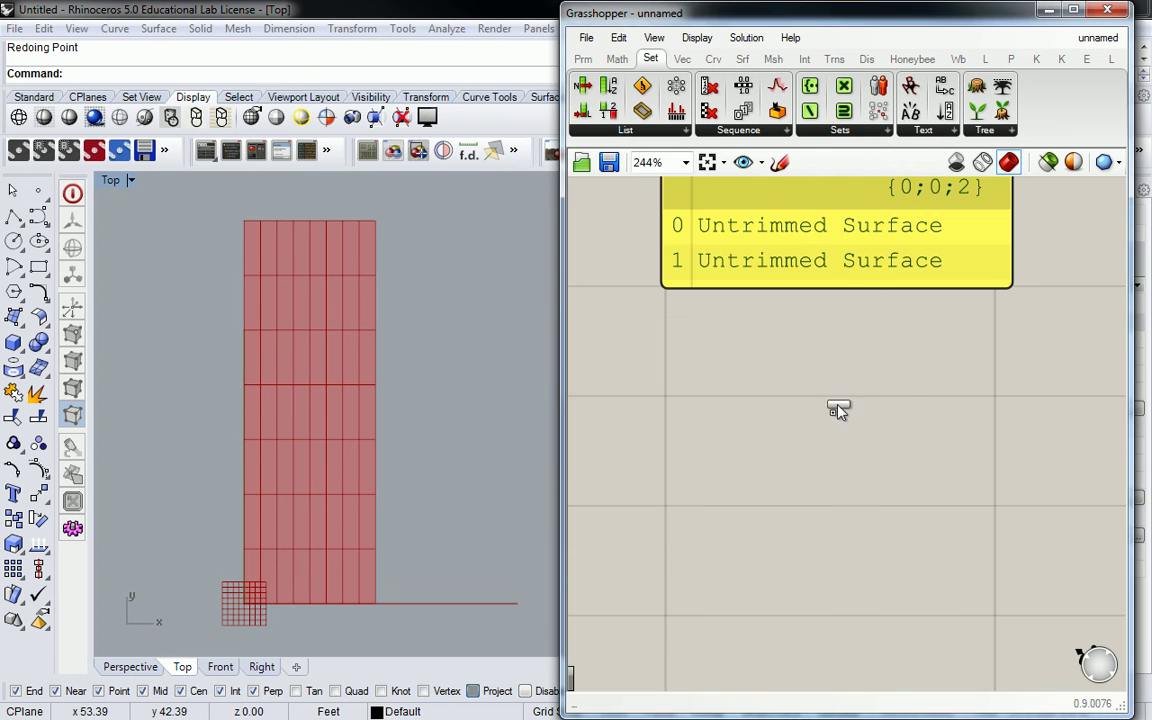
{"action": "scroll", "coordinate": [836, 406], "scroll_direction": "down", "scroll_amount": 4}
{"action": "left_click", "coordinate": [872, 420]}
{"action": "right_click_drag", "start_coordinate": [872, 420], "coordinate": [908, 378]}
{"action": "left_click_drag", "start_coordinate": [908, 378], "coordinate": [905, 400]}
Step: Group the Sift Pattern component and label the group "Set > List"
{"action": "key", "text": "ctrl+g"}
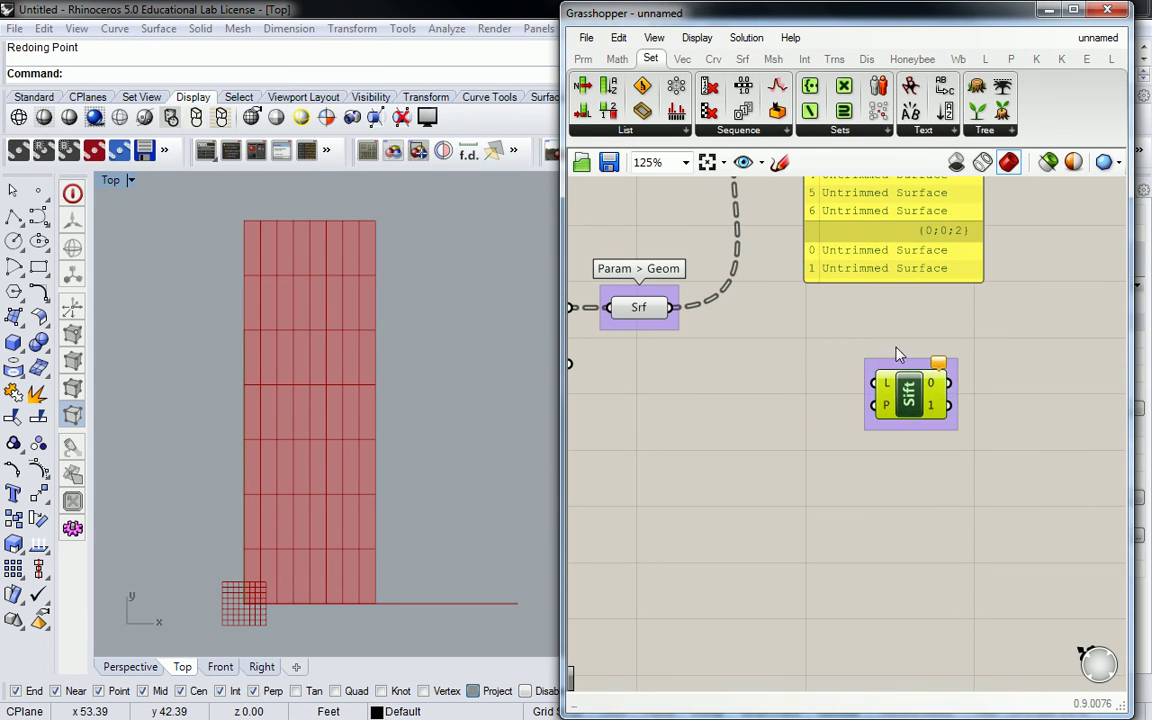
{"action": "right_click", "coordinate": [920, 373]}
{"action": "type", "text": "S"}
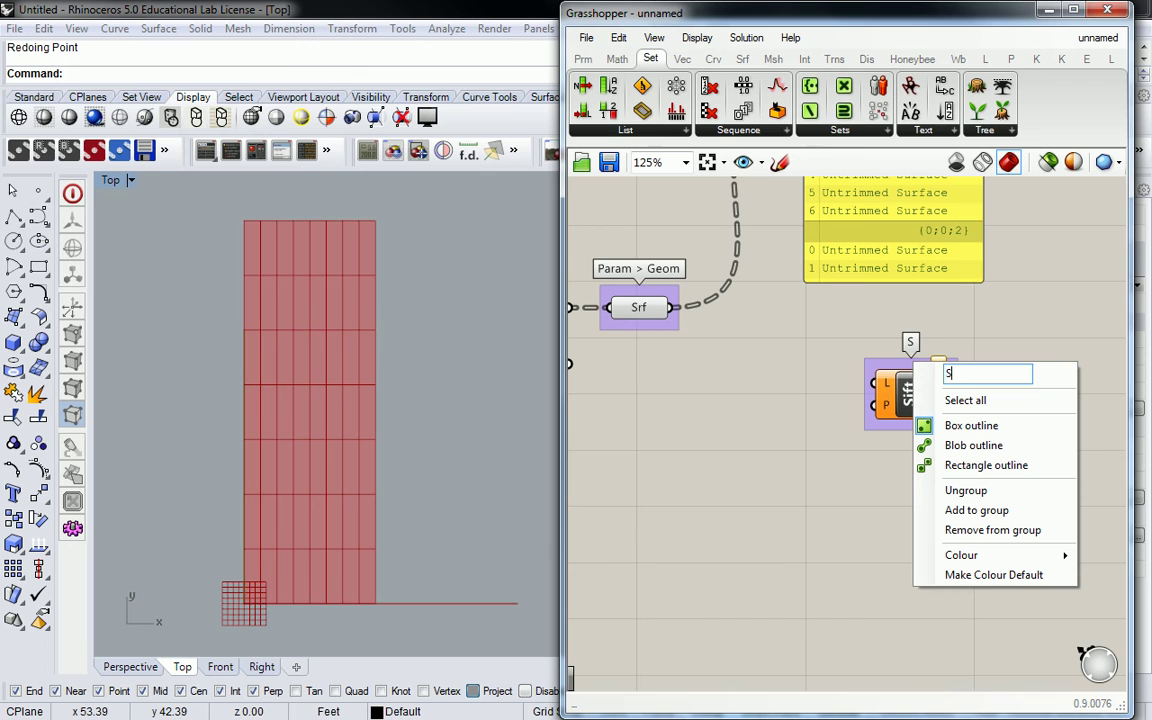
{"action": "type", "text": "et > List"}
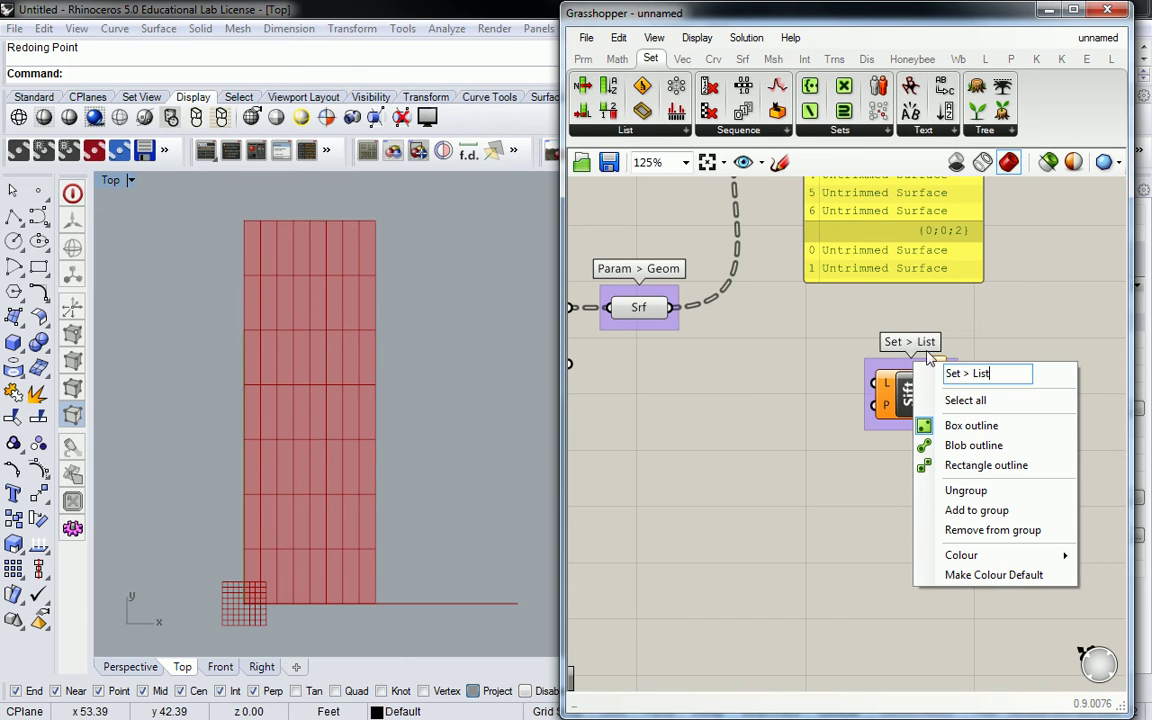
{"action": "key", "text": "Return"}
Step: Examine the item indices of branch {0;0;0} in the surface data panel and the Sift Pattern's List input
{"action": "scroll", "coordinate": [963, 377], "scroll_direction": "up", "scroll_amount": 3}
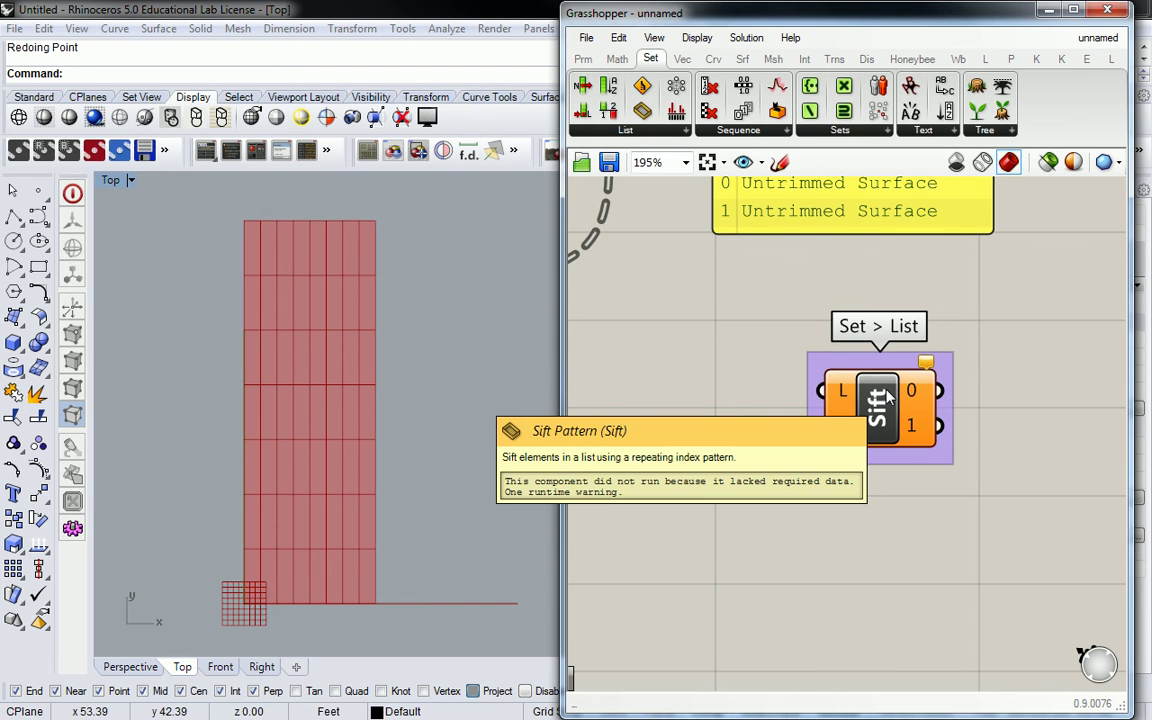
{"action": "scroll", "coordinate": [886, 397], "scroll_direction": "down", "scroll_amount": 3}
{"action": "scroll", "coordinate": [800, 300], "scroll_direction": "up", "scroll_amount": 4}
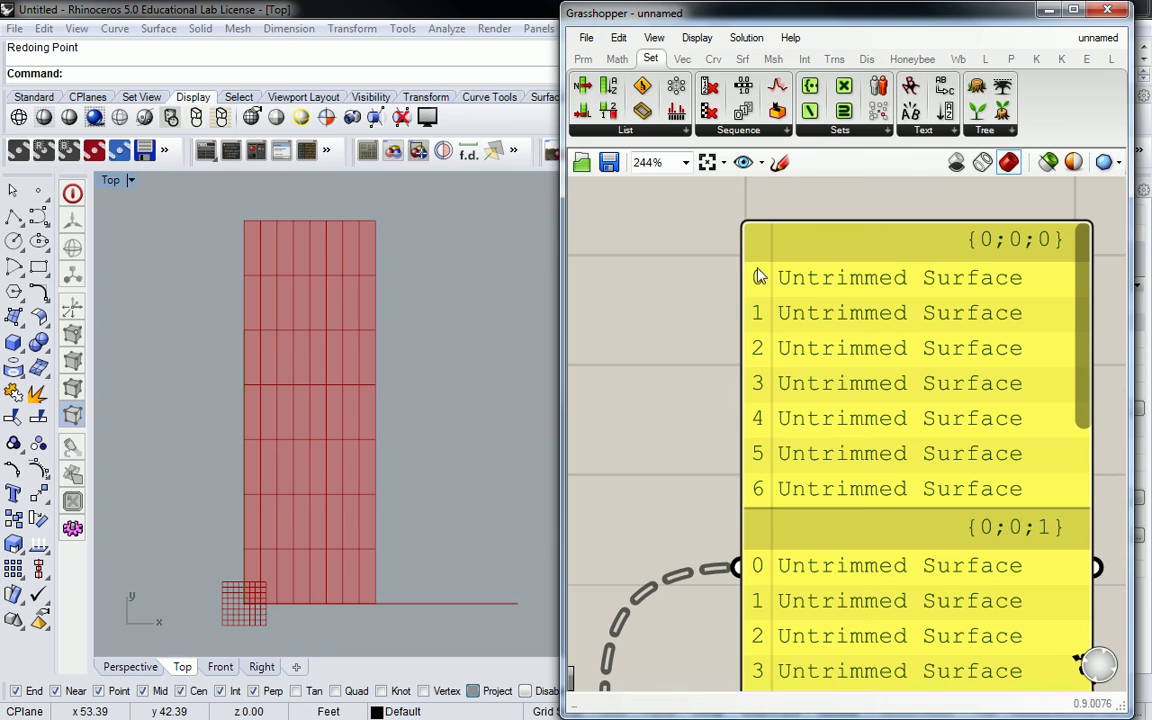
{"action": "left_click_drag", "start_coordinate": [721, 254], "coordinate": [778, 520]}
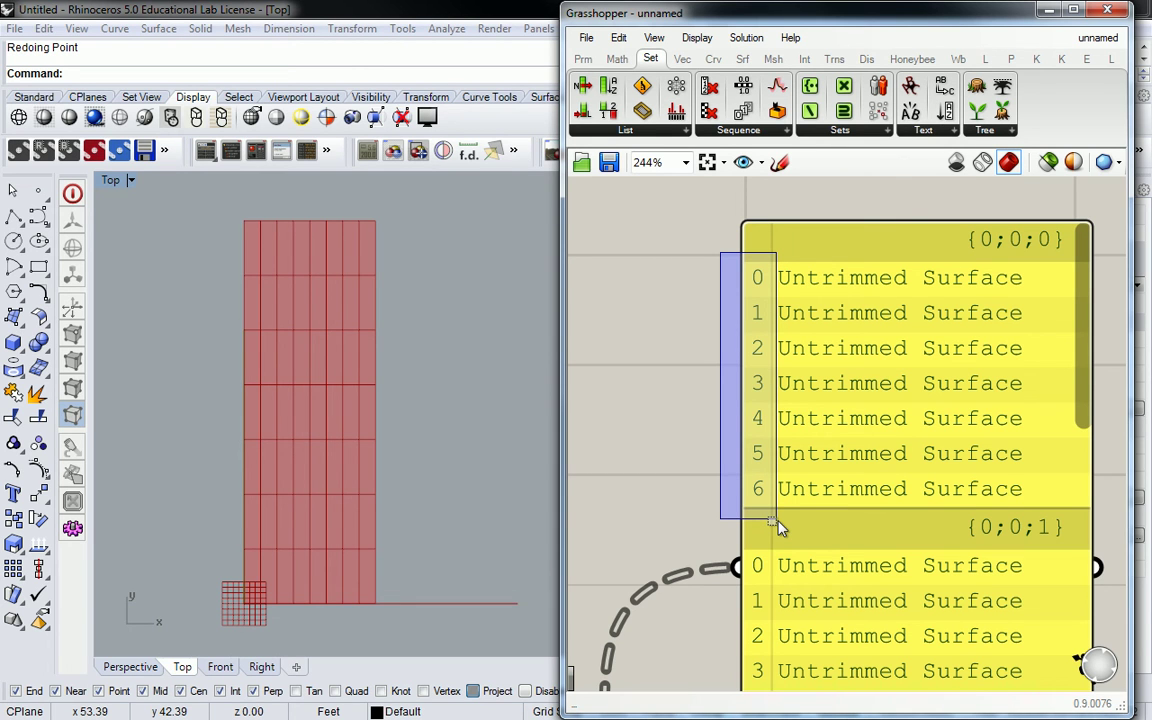
{"action": "left_click_drag", "start_coordinate": [778, 527], "coordinate": [776, 527]}
{"action": "scroll", "coordinate": [802, 342], "scroll_direction": "down", "scroll_amount": 5}
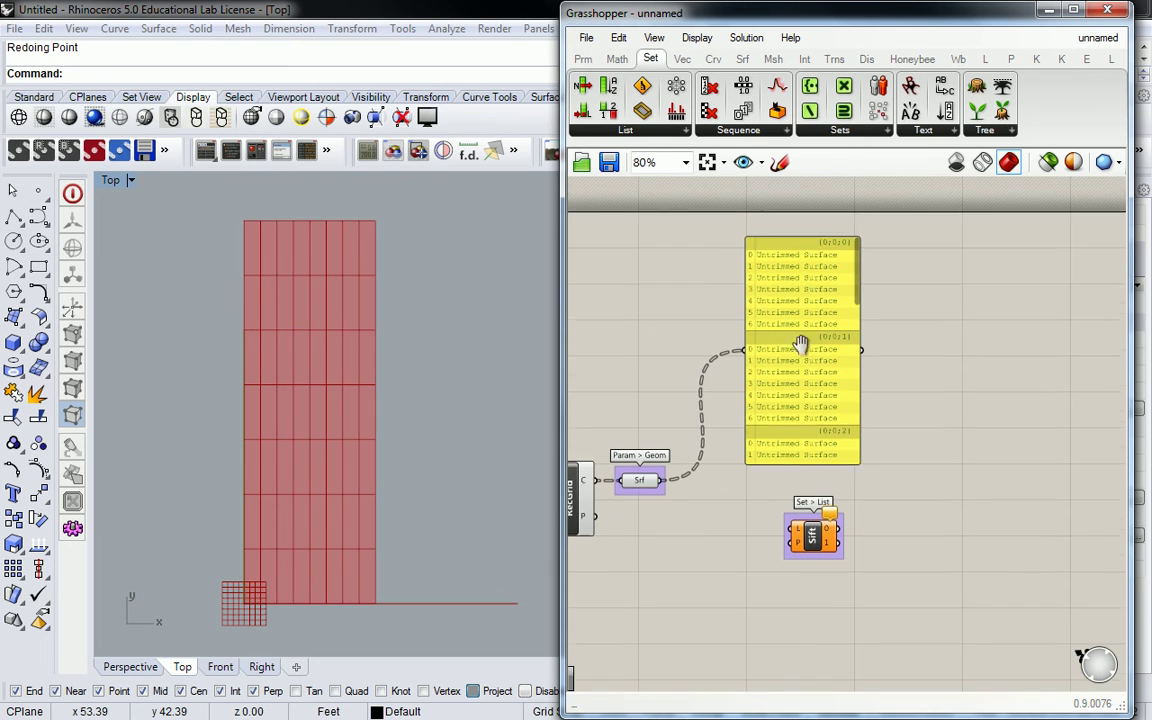
{"action": "right_click_drag", "start_coordinate": [675, 404], "coordinate": [795, 332]}
{"action": "scroll", "coordinate": [902, 447], "scroll_direction": "up", "scroll_amount": 3}
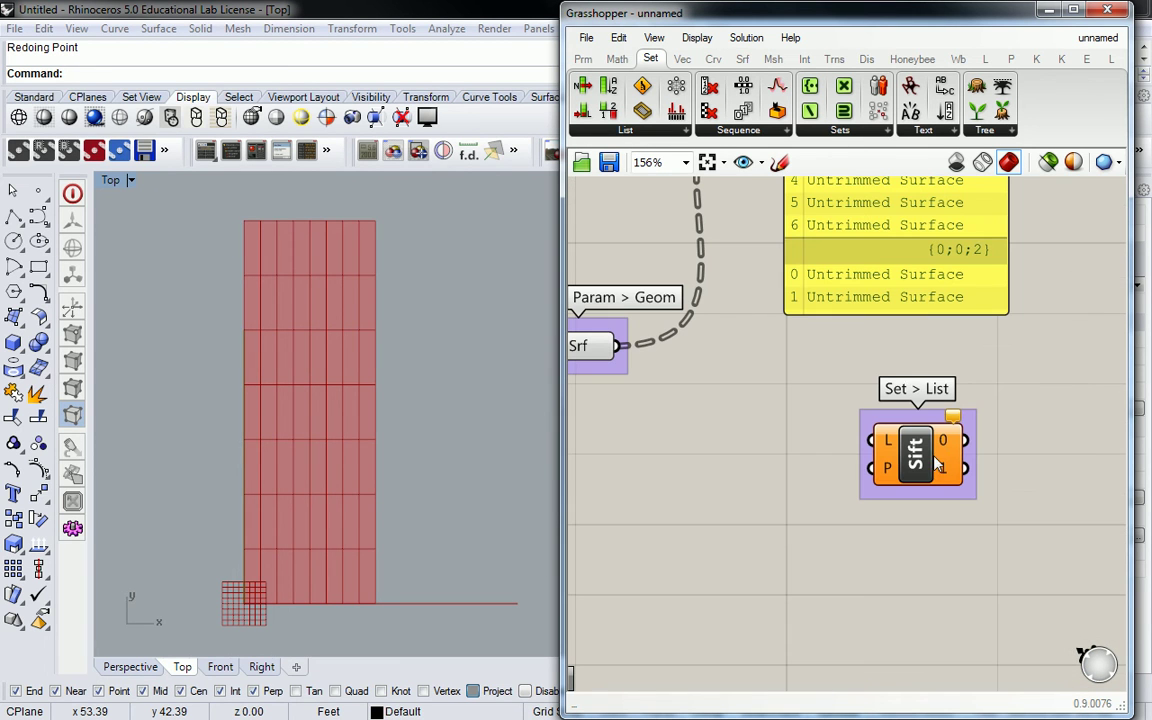
{"action": "mouse_move", "coordinate": [886, 447]}
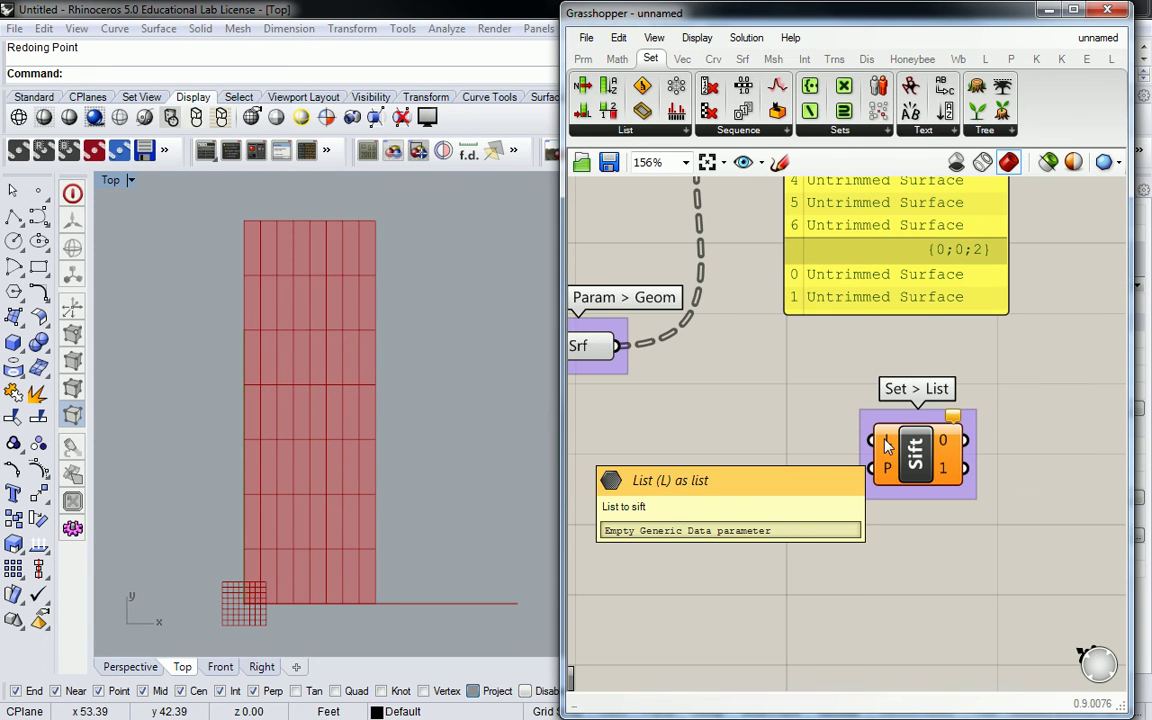
Step: Move the Sift Pattern group farther from the Surface parameter and feed its List input from the Surface parameter's output
{"action": "left_click_drag", "start_coordinate": [886, 447], "coordinate": [996, 405]}
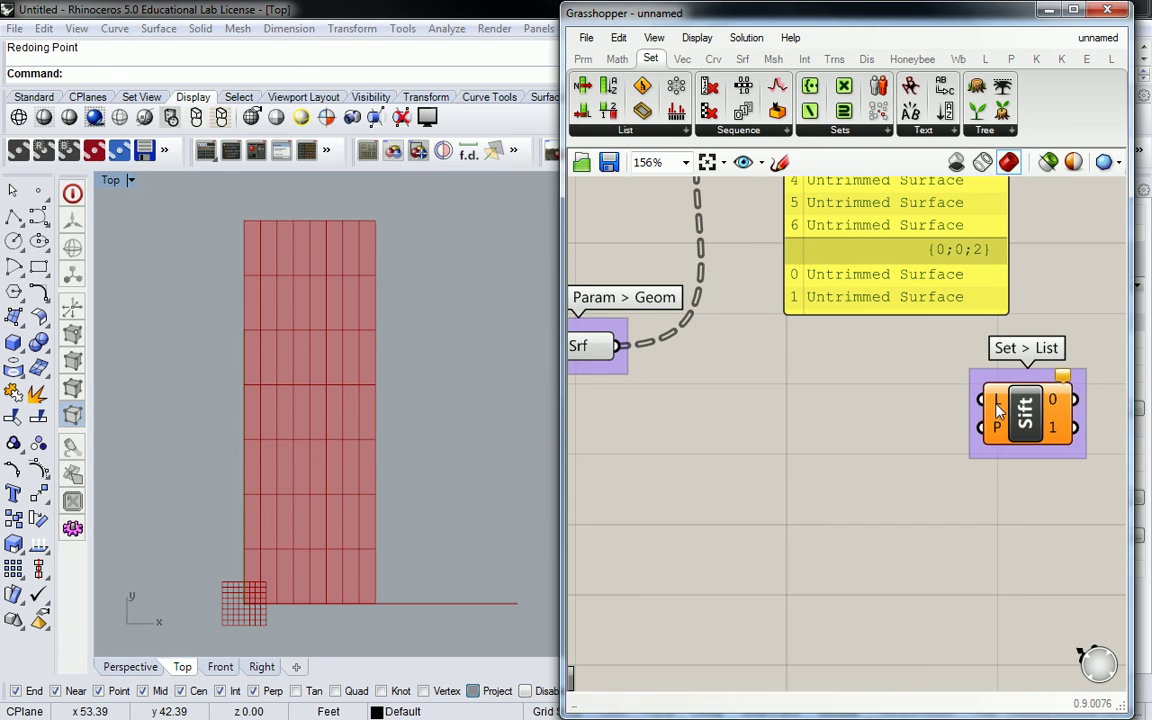
{"action": "mouse_move", "coordinate": [997, 405]}
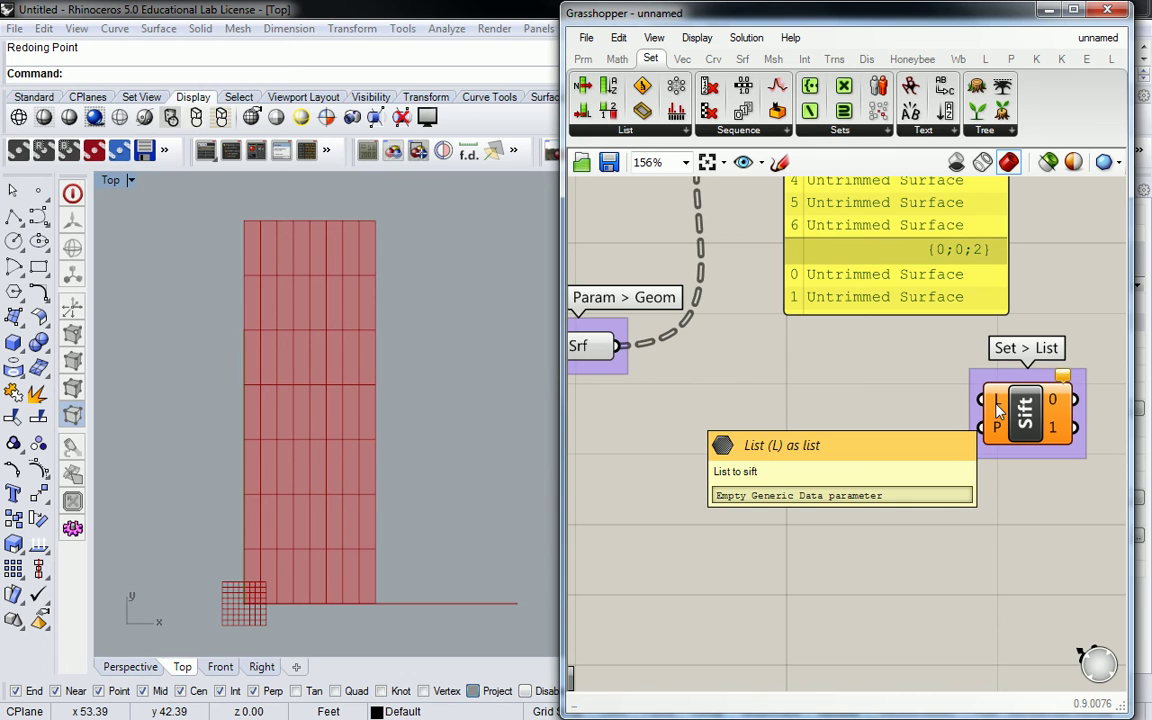
{"action": "right_click_drag", "start_coordinate": [940, 182], "coordinate": [882, 446]}
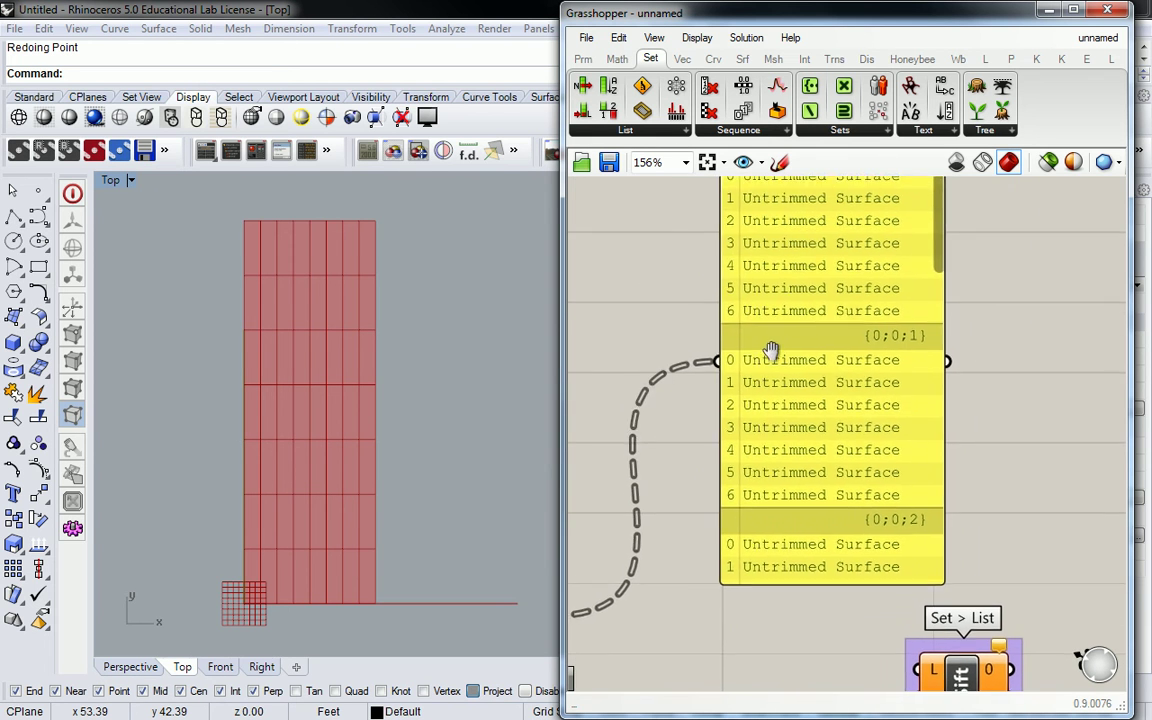
{"action": "left_click", "coordinate": [806, 270]}
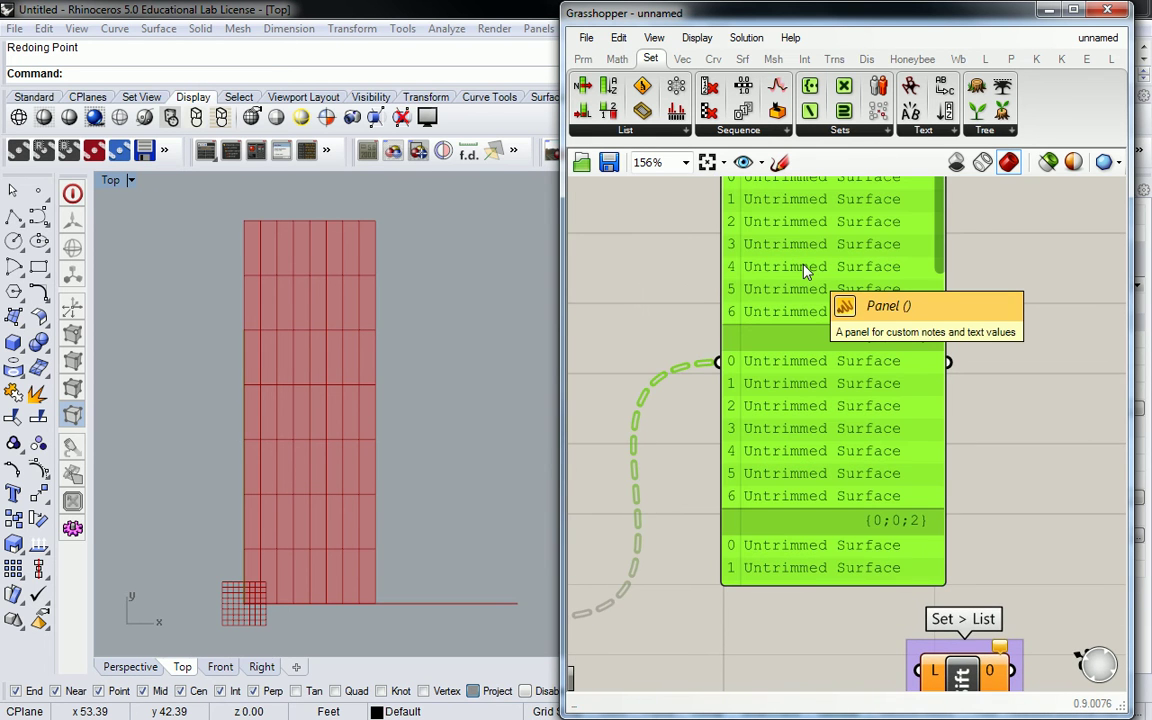
{"action": "right_click_drag", "start_coordinate": [711, 261], "coordinate": [799, 146]}
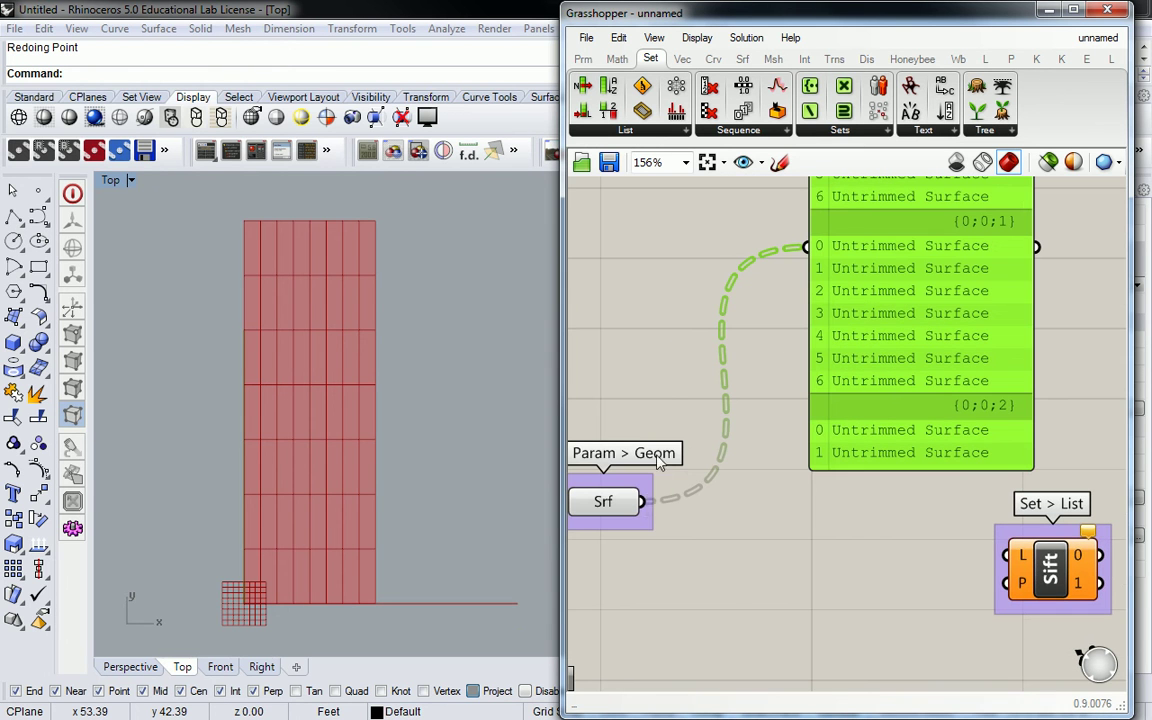
{"action": "left_click_drag", "start_coordinate": [643, 502], "coordinate": [1005, 556]}
{"action": "left_click", "coordinate": [941, 568]}
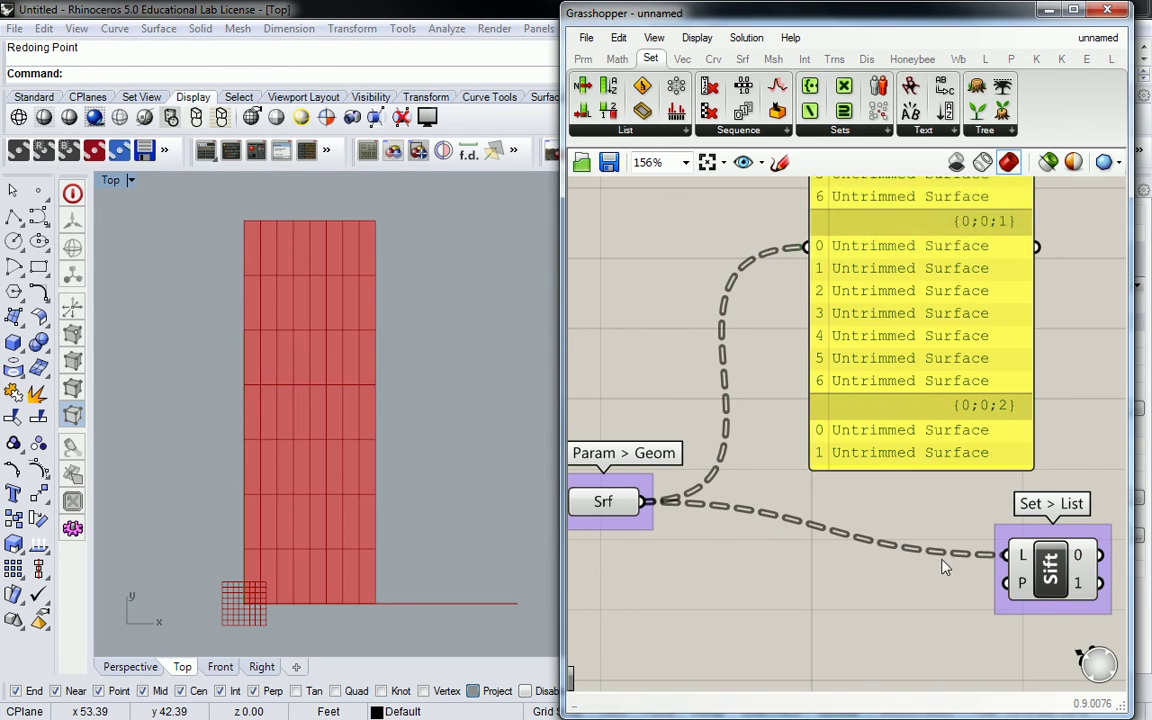
Step: Check the Sift Pattern's default pattern input, and add a panel connected to its output 0, placed above the component
{"action": "right_click_drag", "start_coordinate": [941, 568], "coordinate": [924, 478]}
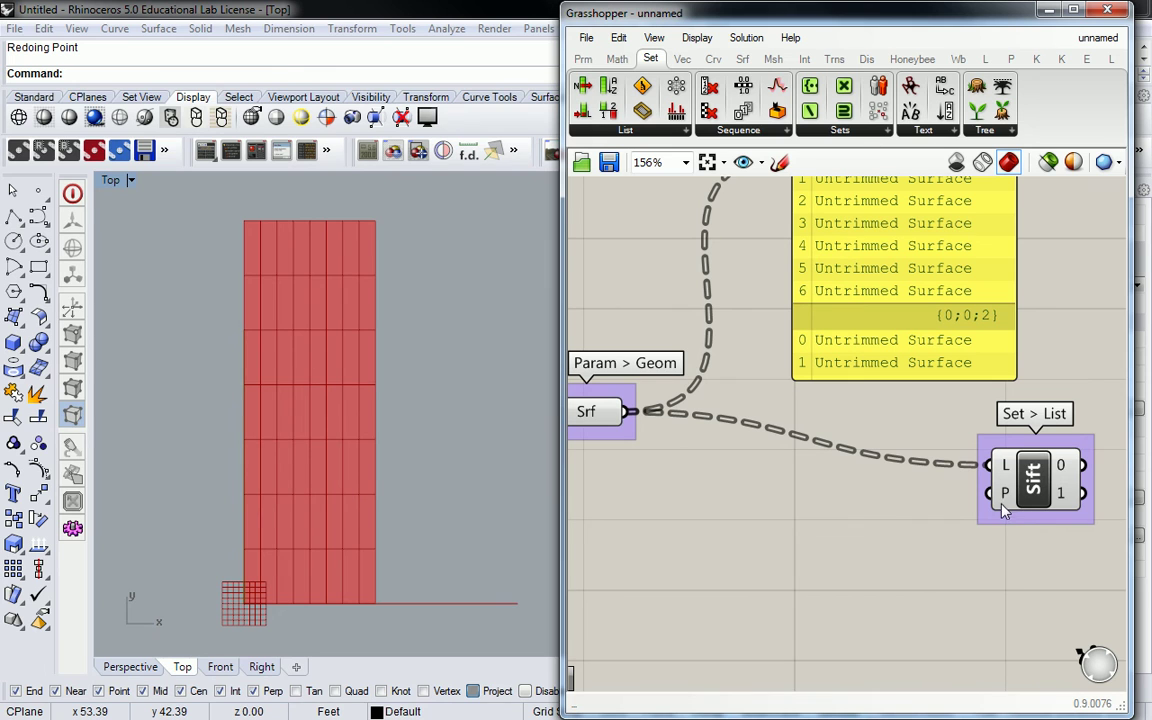
{"action": "mouse_move", "coordinate": [1005, 494]}
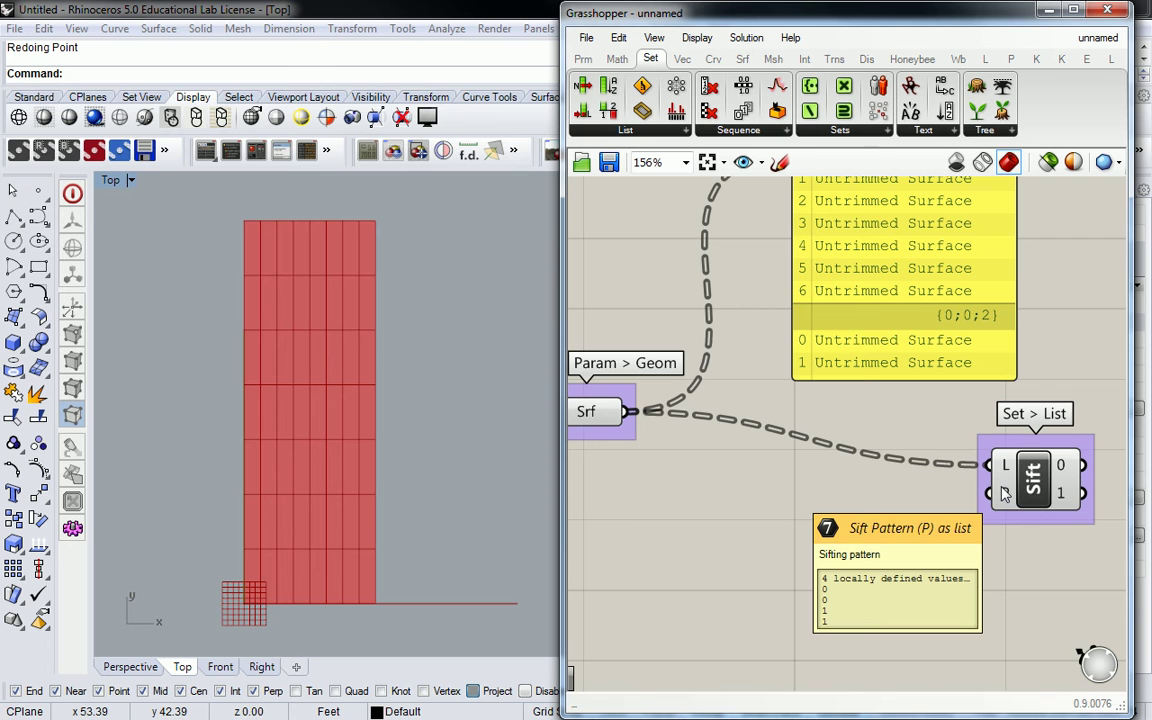
{"action": "right_click_drag", "start_coordinate": [873, 524], "coordinate": [633, 619]}
{"action": "left_click", "coordinate": [584, 59]}
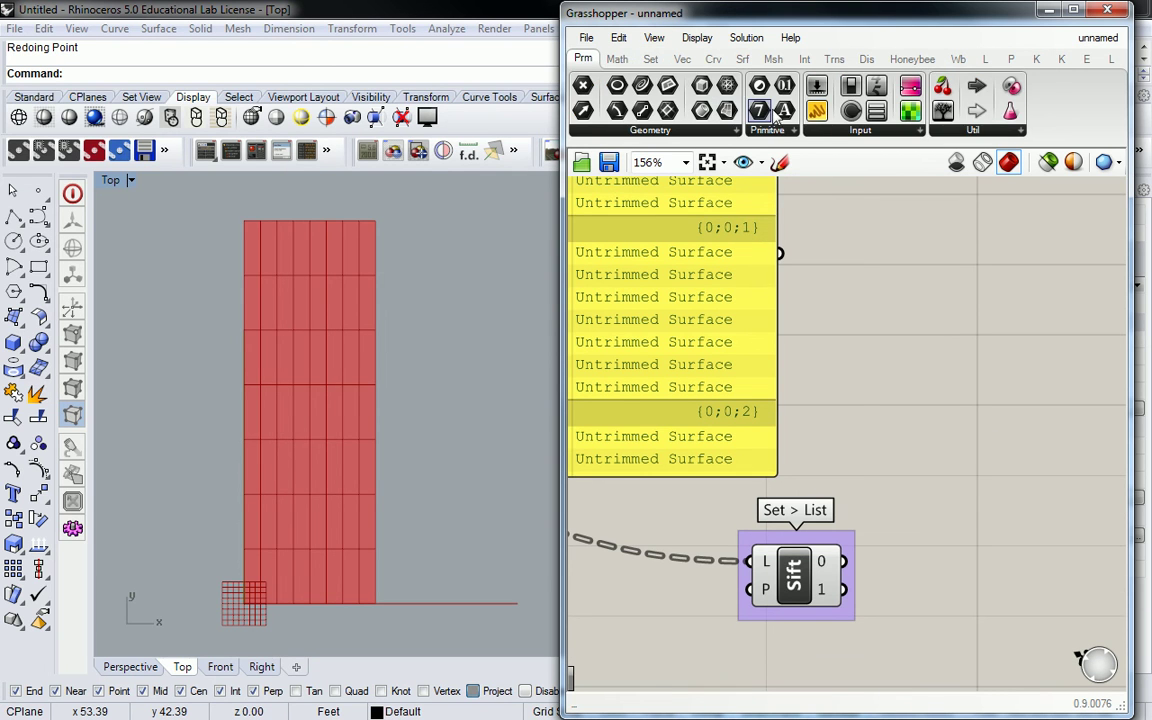
{"action": "left_click_drag", "start_coordinate": [817, 110], "coordinate": [980, 505]}
{"action": "left_click_drag", "start_coordinate": [845, 562], "coordinate": [866, 497]}
{"action": "left_click_drag", "start_coordinate": [961, 519], "coordinate": [1013, 388]}
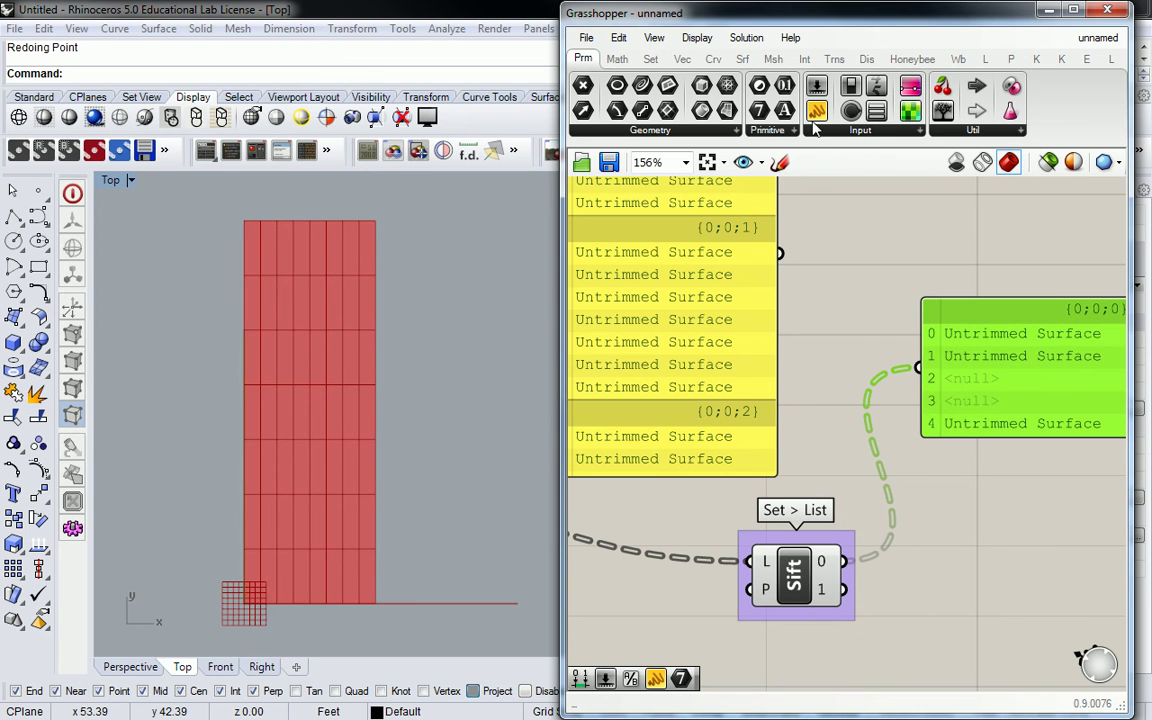
Step: Add a second panel below the first, connect it to the Sift Pattern's output 1, and enlarge it
{"action": "left_click_drag", "start_coordinate": [817, 110], "coordinate": [962, 528]}
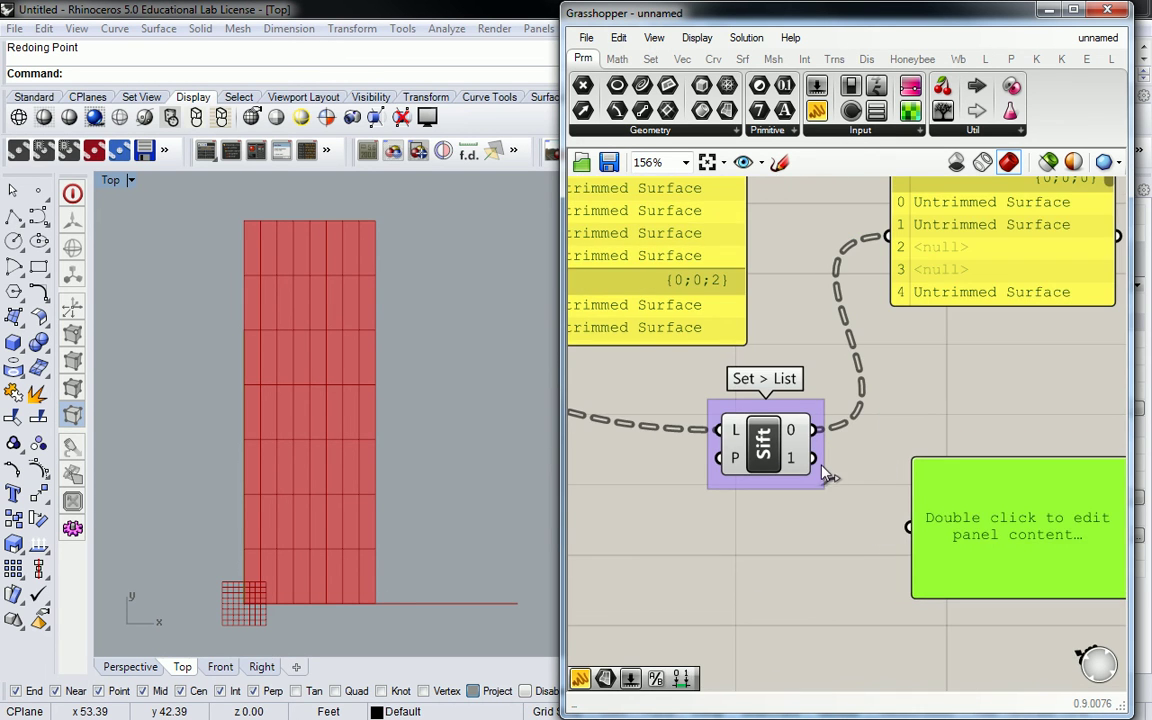
{"action": "left_click_drag", "start_coordinate": [813, 458], "coordinate": [928, 580]}
{"action": "scroll", "coordinate": [912, 520], "scroll_direction": "down", "scroll_amount": 3}
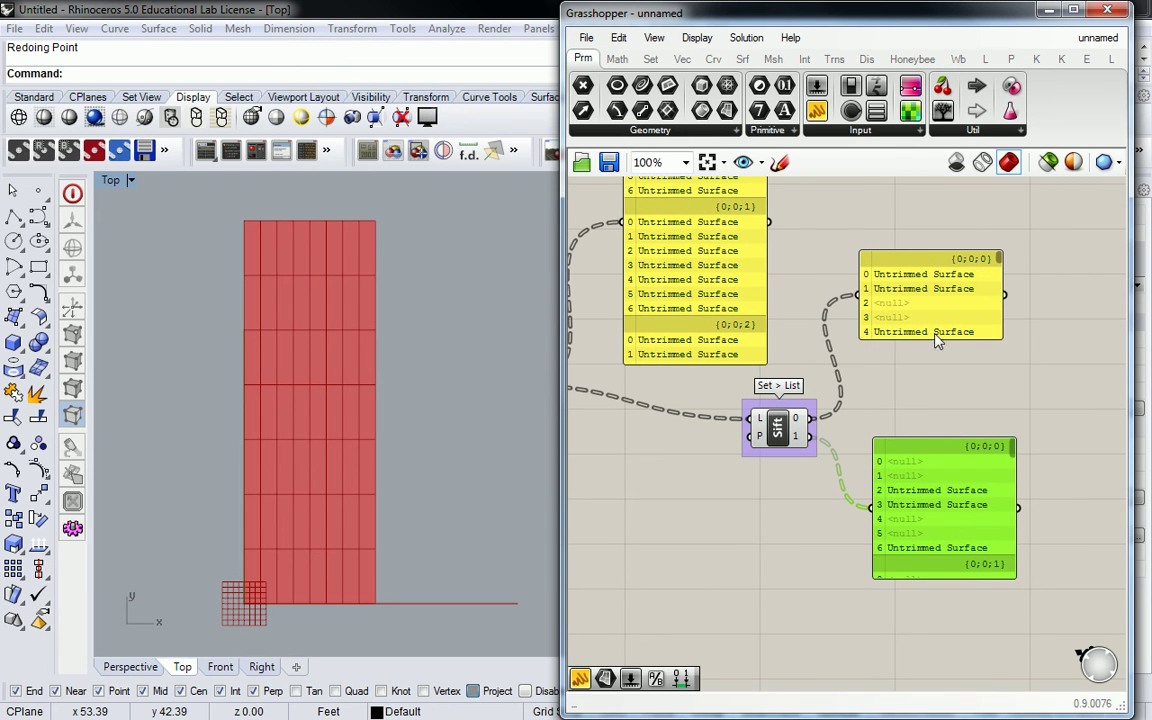
Step: Enlarge the output 0 panel and arrange both output panels in a stack beside a shortened surface data panel
{"action": "left_click_drag", "start_coordinate": [937, 340], "coordinate": [937, 380]}
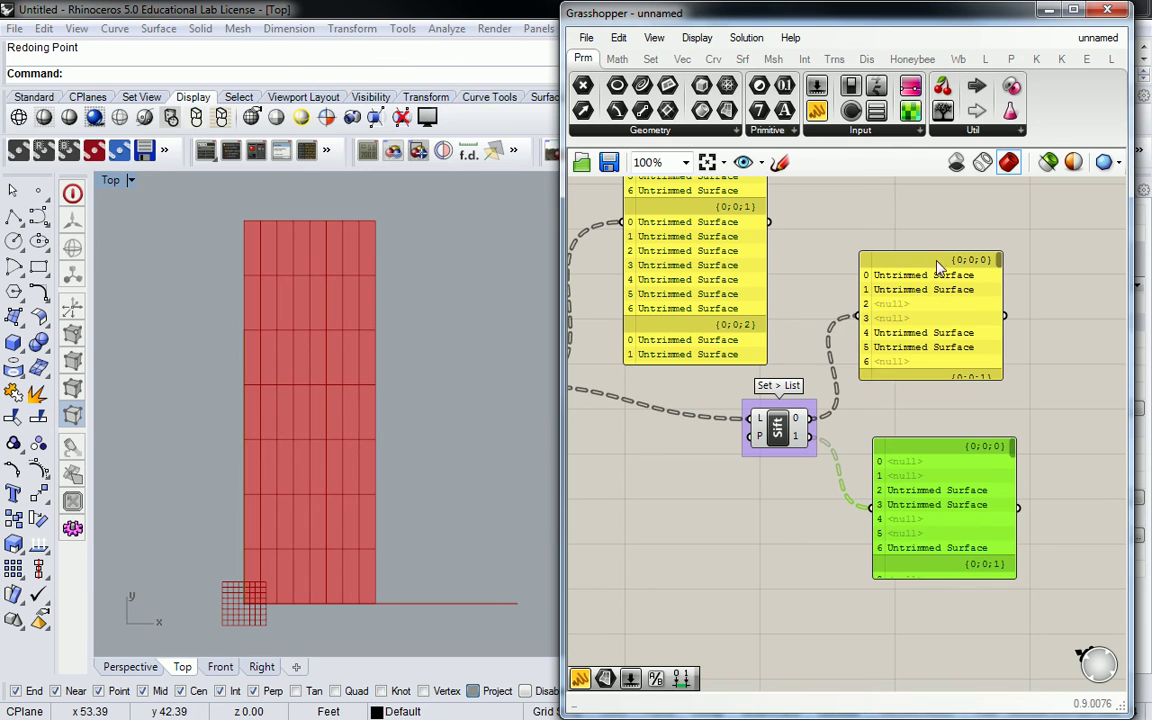
{"action": "left_click_drag", "start_coordinate": [938, 265], "coordinate": [953, 300]}
{"action": "left_click_drag", "start_coordinate": [895, 231], "coordinate": [1030, 590]}
{"action": "right_click_drag", "start_coordinate": [925, 349], "coordinate": [940, 517]}
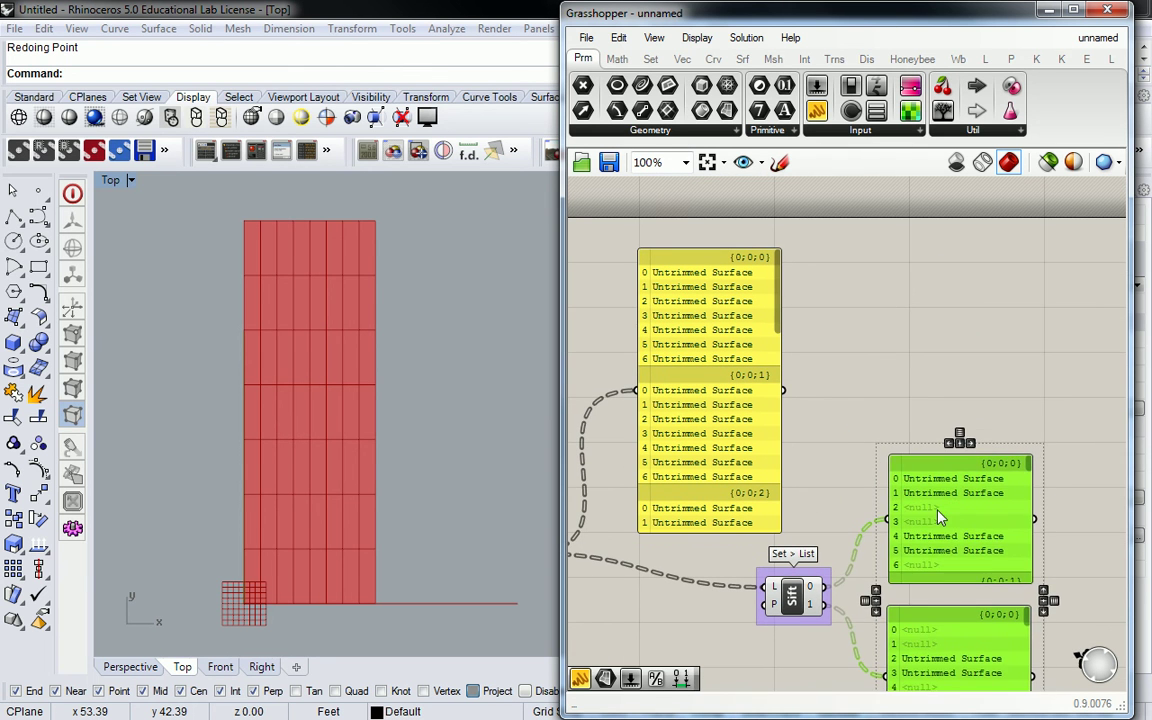
{"action": "left_click_drag", "start_coordinate": [940, 517], "coordinate": [949, 319]}
{"action": "left_click", "coordinate": [851, 280]}
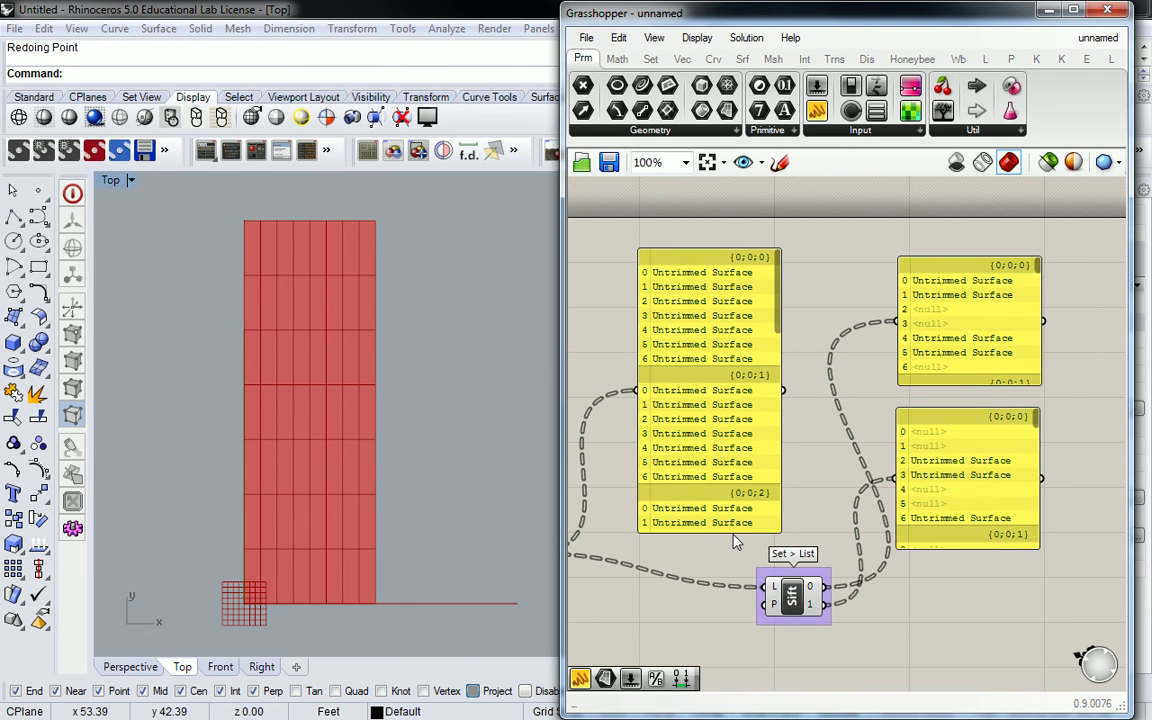
{"action": "left_click_drag", "start_coordinate": [736, 532], "coordinate": [737, 389]}
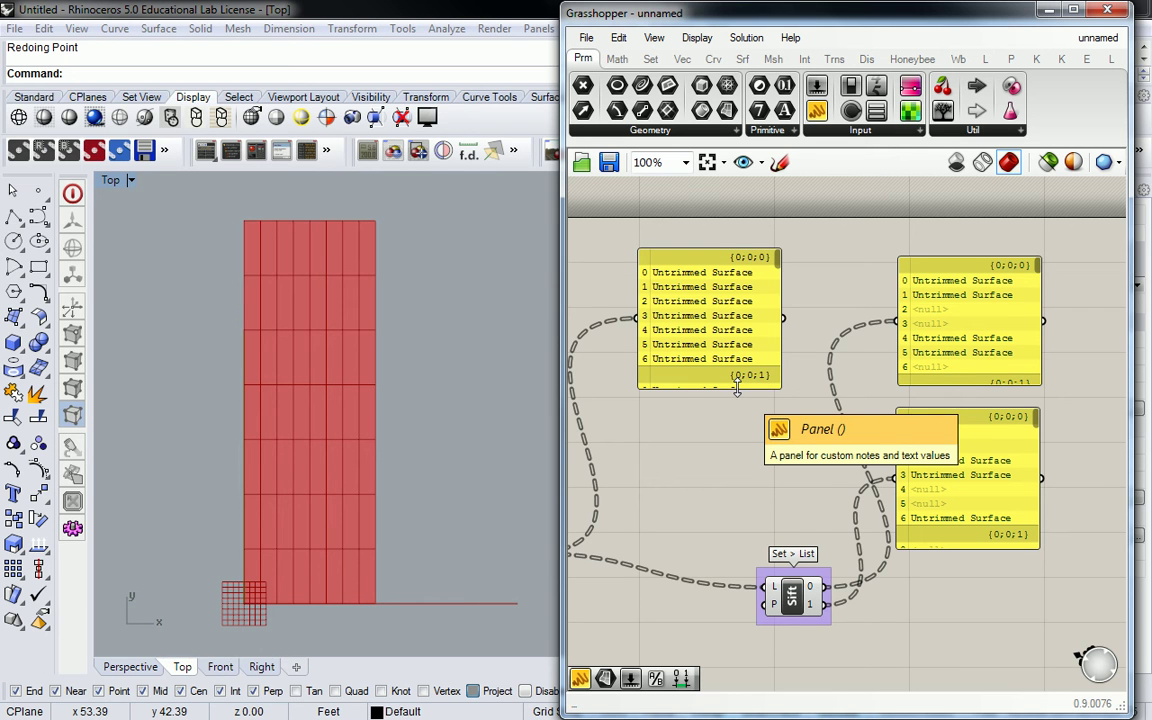
Step: Add two Surface parameters beside the Sift Pattern, feeding one from output 0 and the other from output 1
{"action": "scroll", "coordinate": [779, 465], "scroll_direction": "down", "scroll_amount": 2}
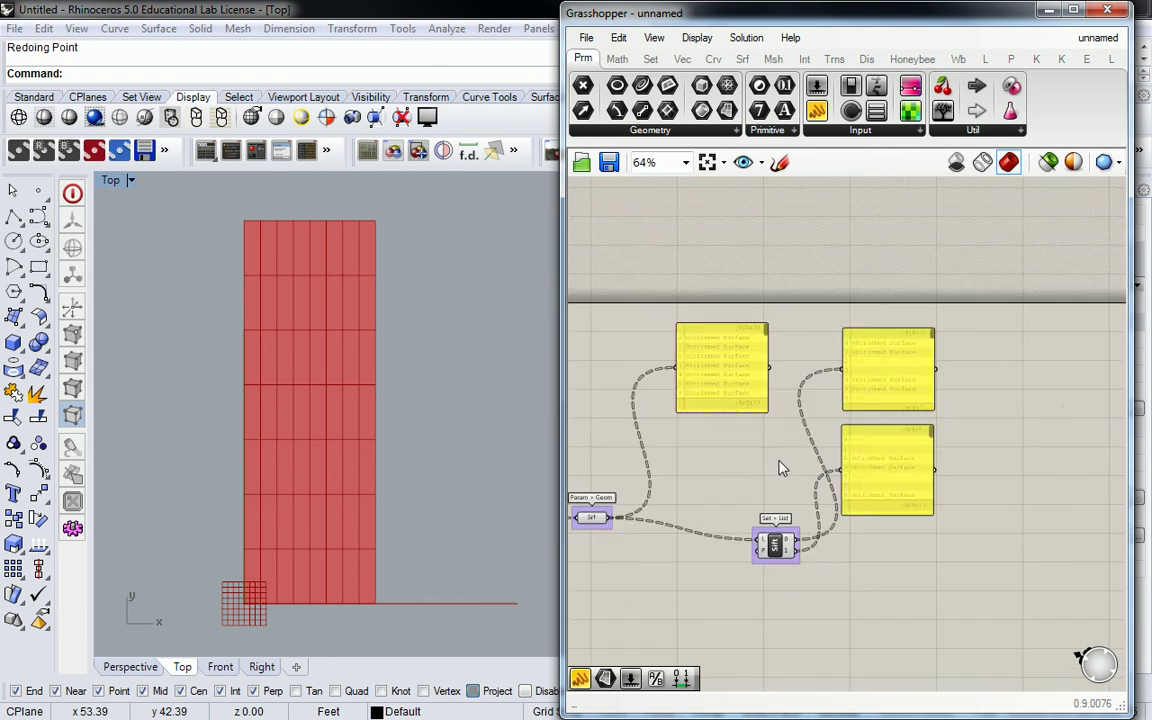
{"action": "scroll", "coordinate": [897, 419], "scroll_direction": "up", "scroll_amount": 2}
{"action": "right_click_drag", "start_coordinate": [840, 380], "coordinate": [772, 365]}
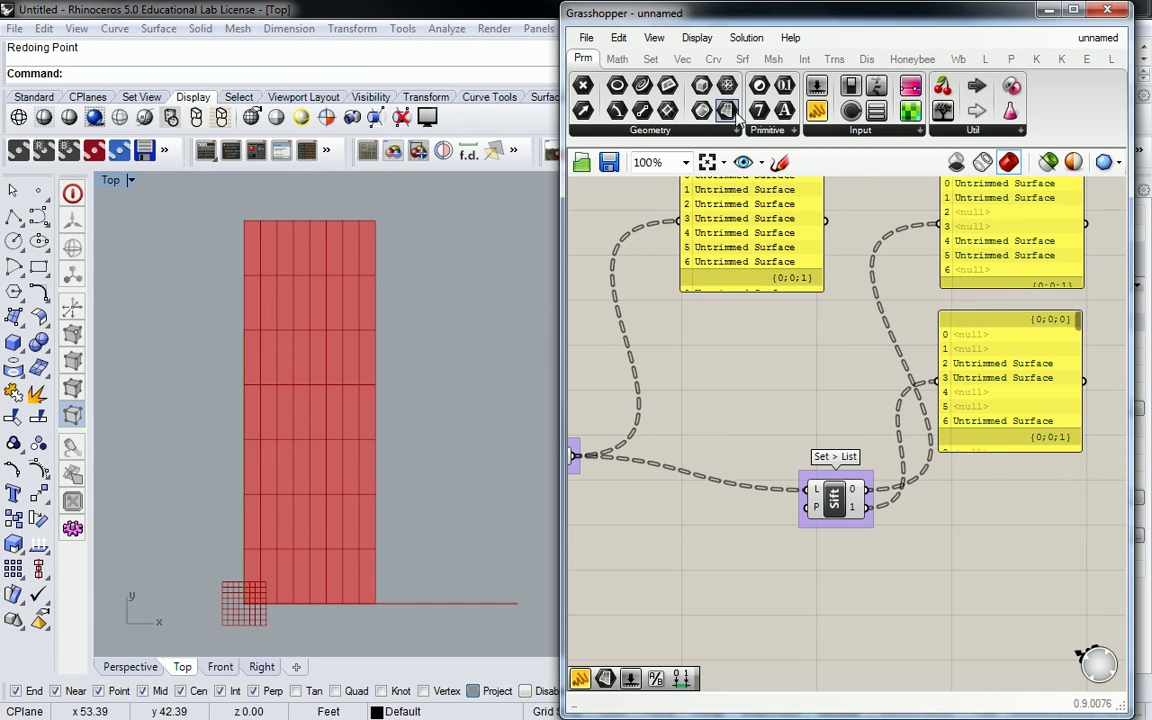
{"action": "left_click_drag", "start_coordinate": [727, 110], "coordinate": [964, 482]}
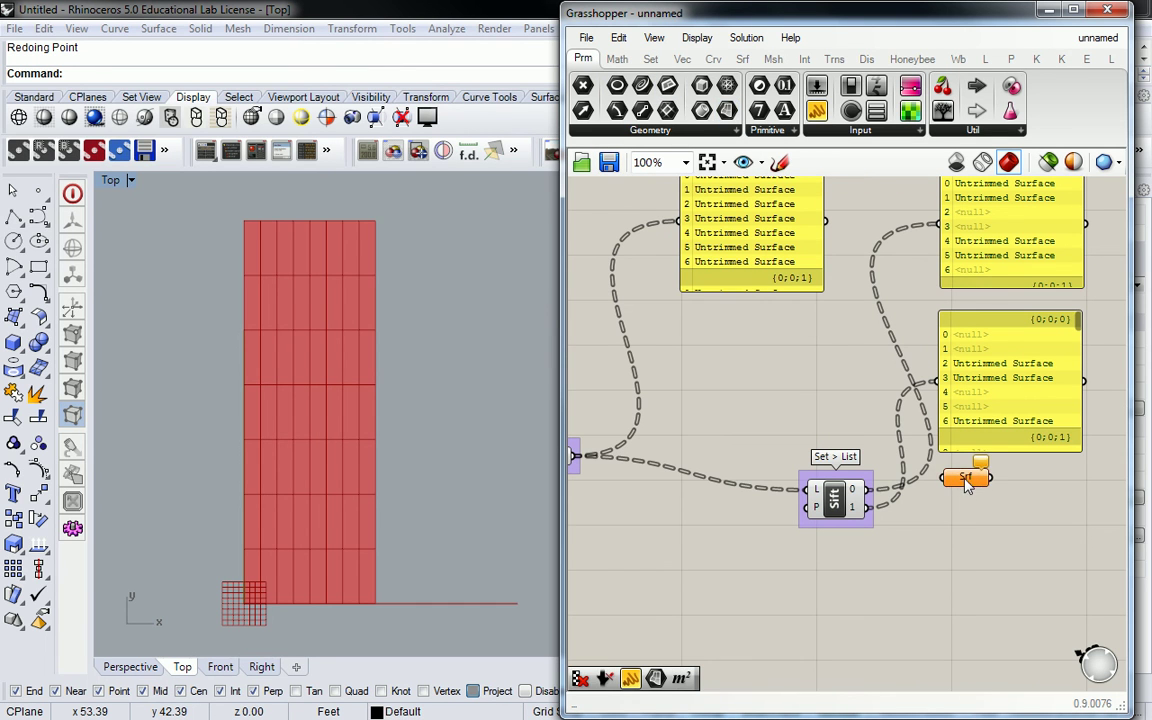
{"action": "left_click_drag", "start_coordinate": [867, 490], "coordinate": [943, 485]}
{"action": "left_click", "coordinate": [930, 523]}
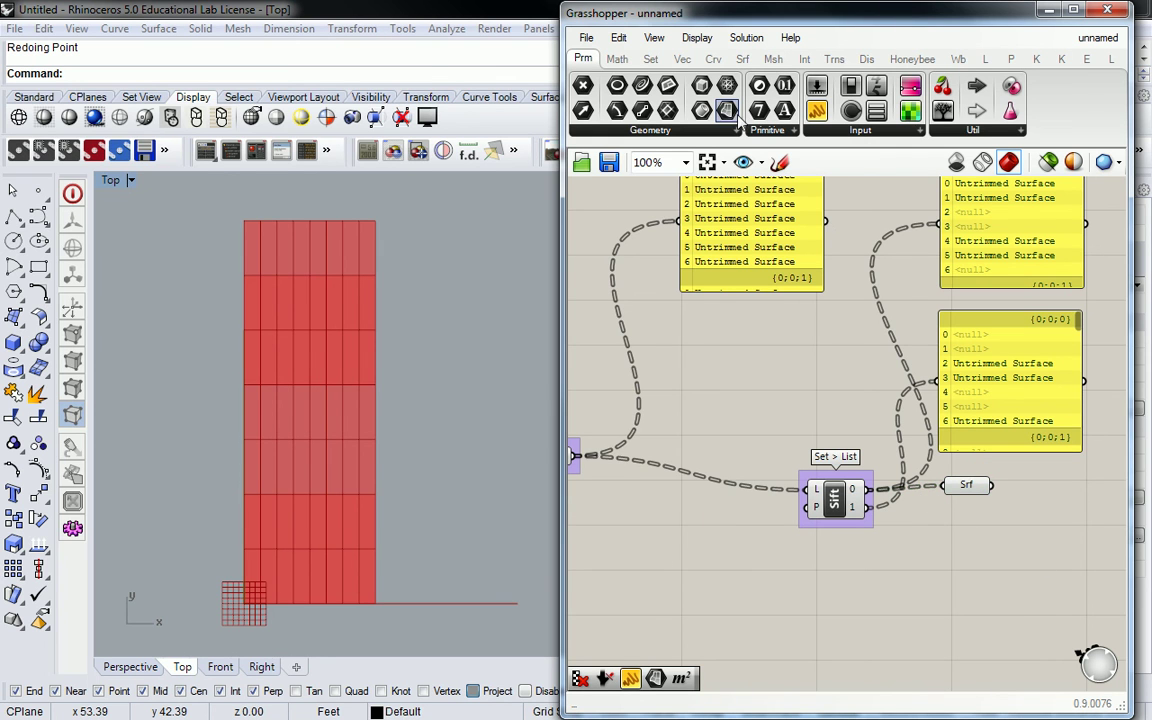
{"action": "left_click_drag", "start_coordinate": [646, 92], "coordinate": [956, 531]}
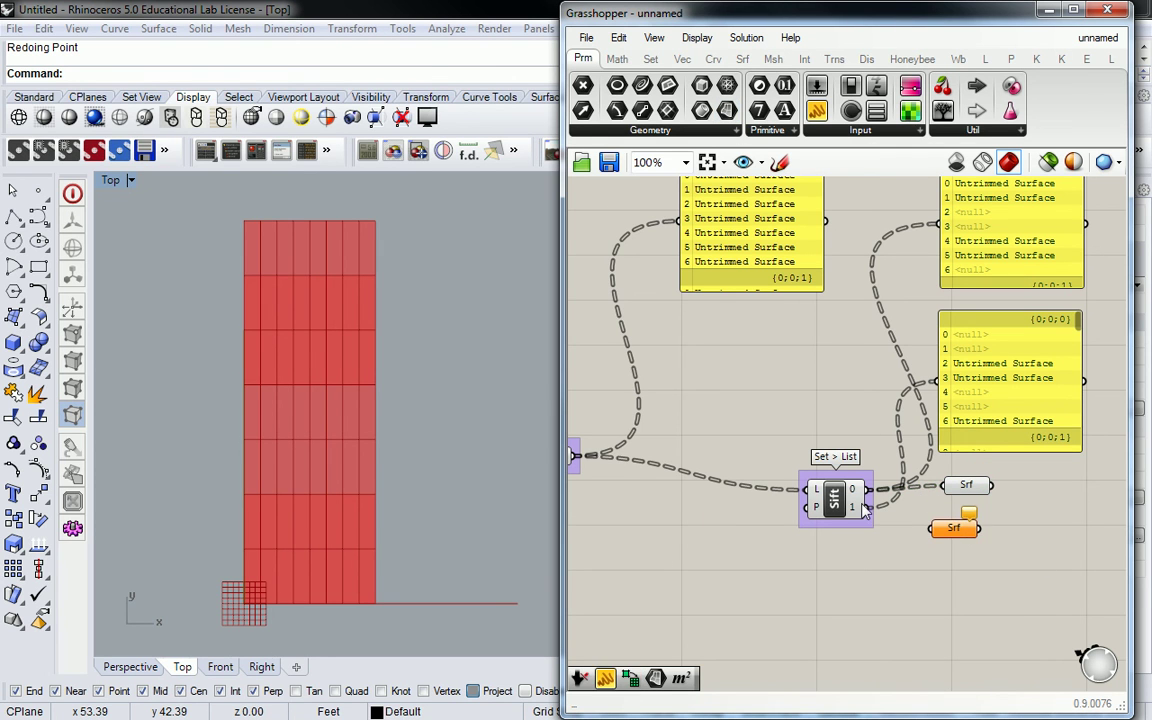
{"action": "left_click_drag", "start_coordinate": [868, 507], "coordinate": [944, 525]}
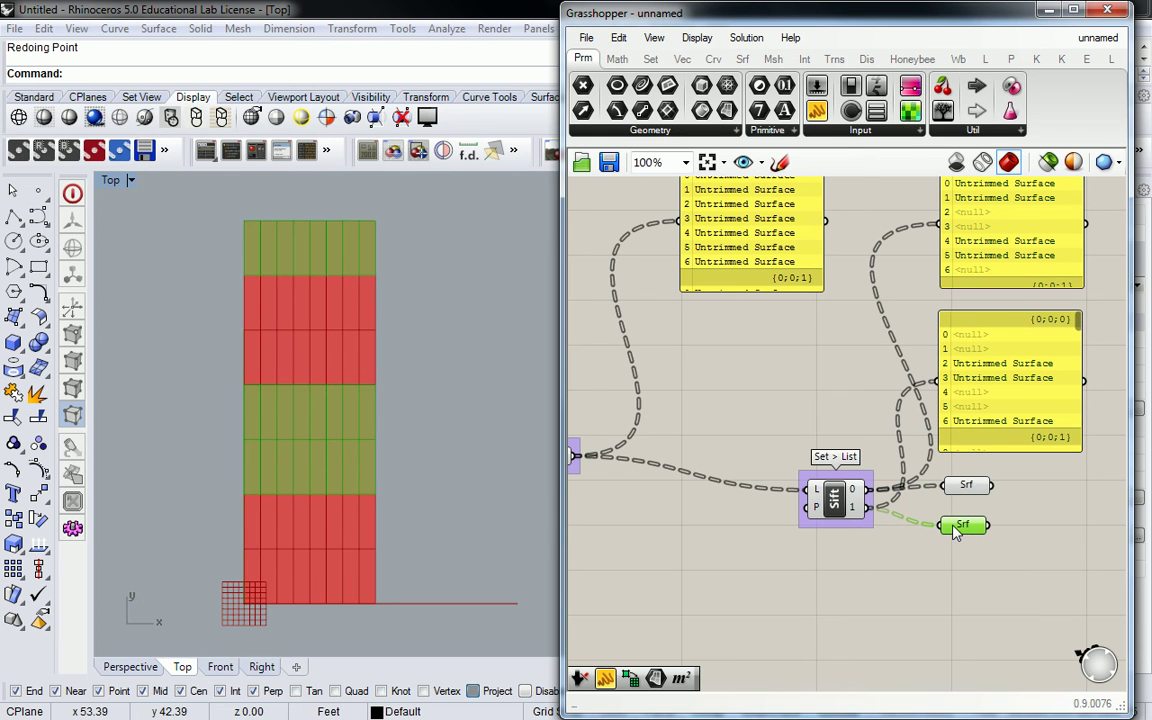
Step: Select each of the two sifted Surface parameters in turn to compare which grid cells they hold in the viewport
{"action": "mouse_move", "coordinate": [955, 533]}
{"action": "left_click", "coordinate": [977, 485]}
{"action": "mouse_move", "coordinate": [977, 485]}
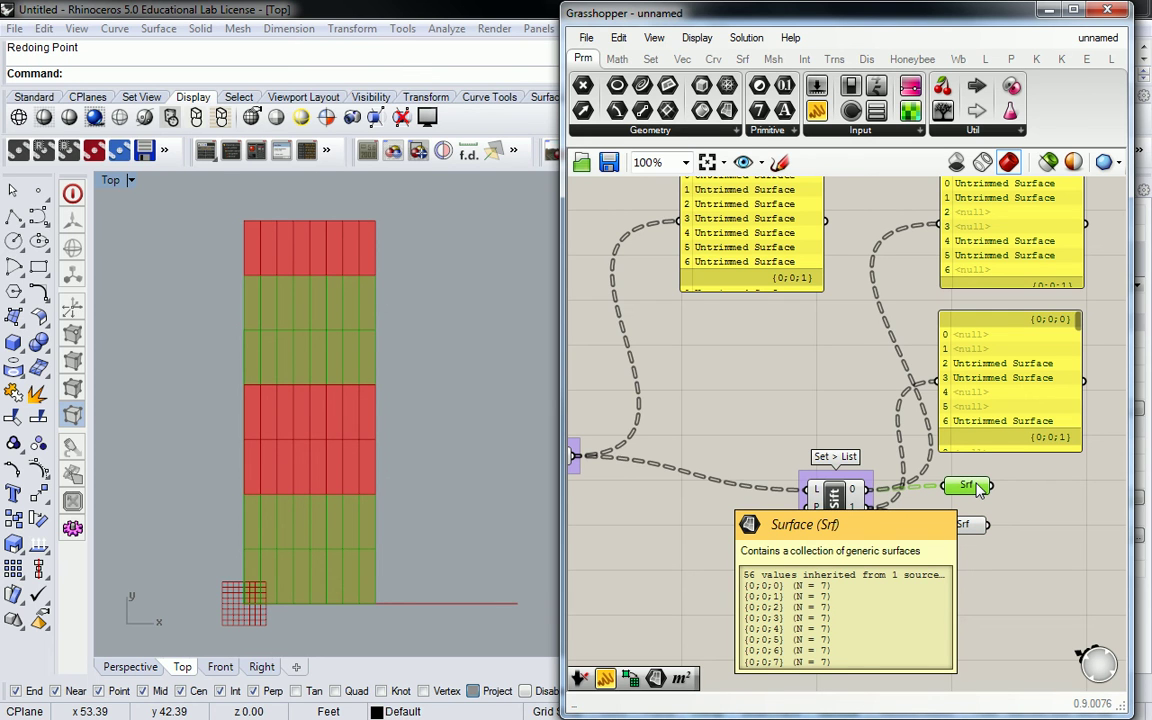
{"action": "left_click", "coordinate": [966, 536]}
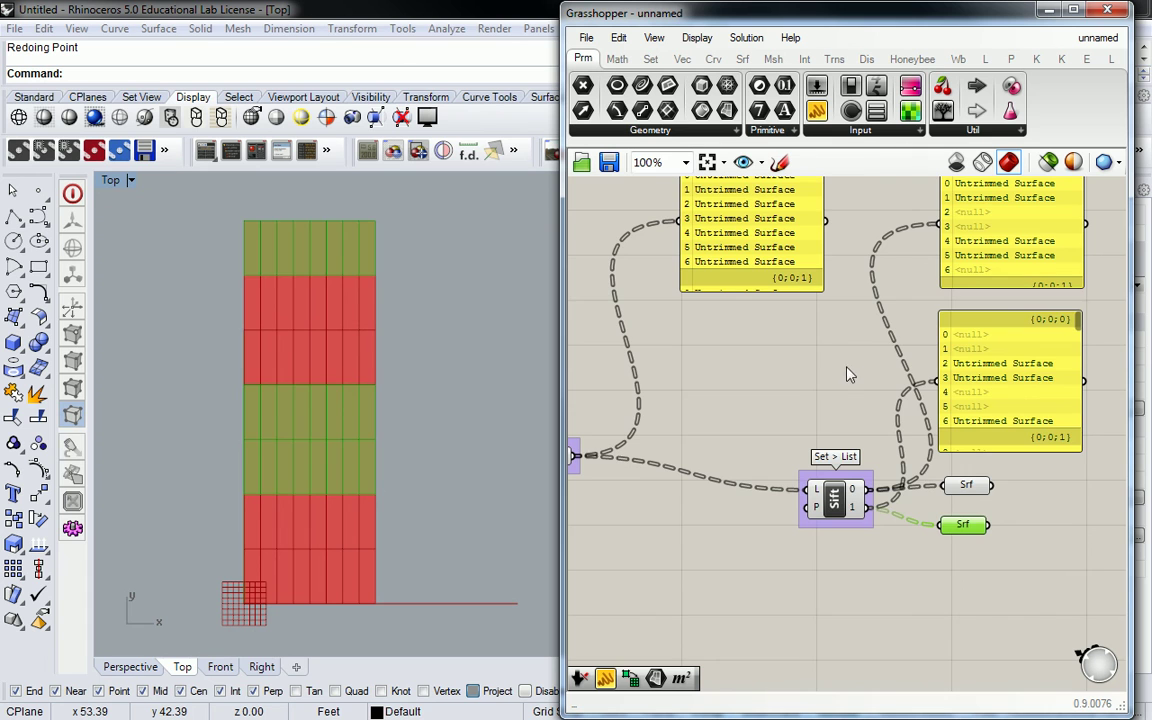
Step: Add a Point List display component to the canvas below the grid's Surface parameter
{"action": "left_click", "coordinate": [847, 374]}
{"action": "scroll", "coordinate": [841, 363], "scroll_direction": "down", "scroll_amount": 3}
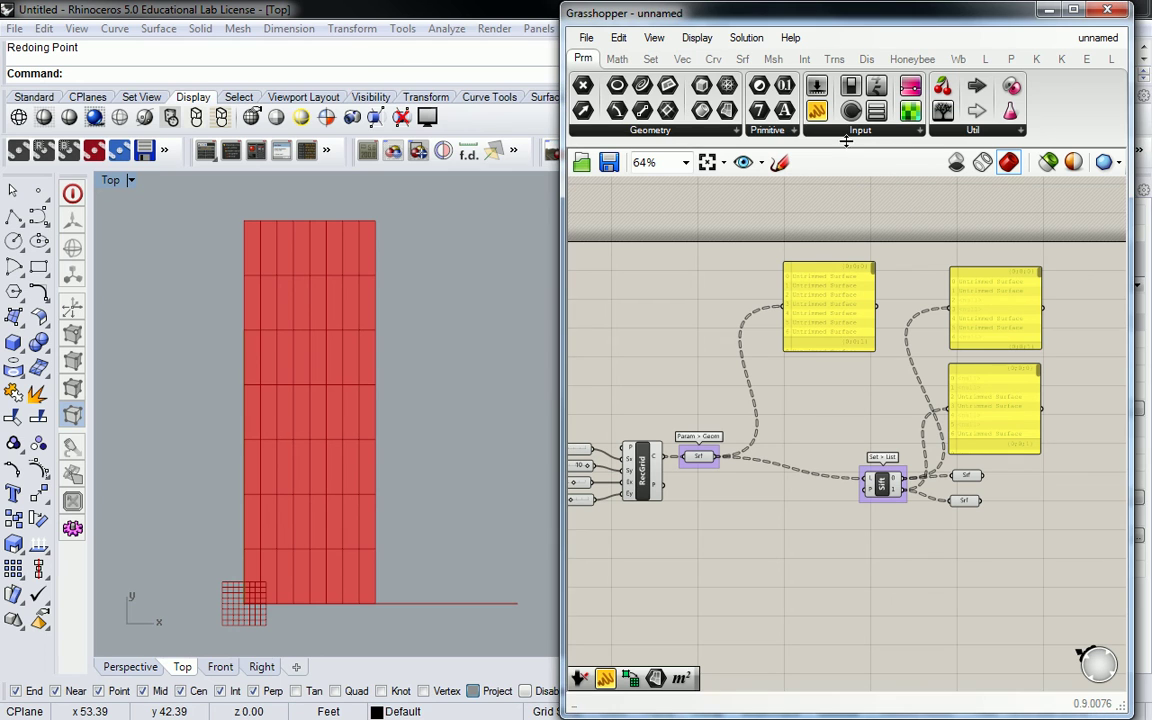
{"action": "left_click", "coordinate": [866, 60]}
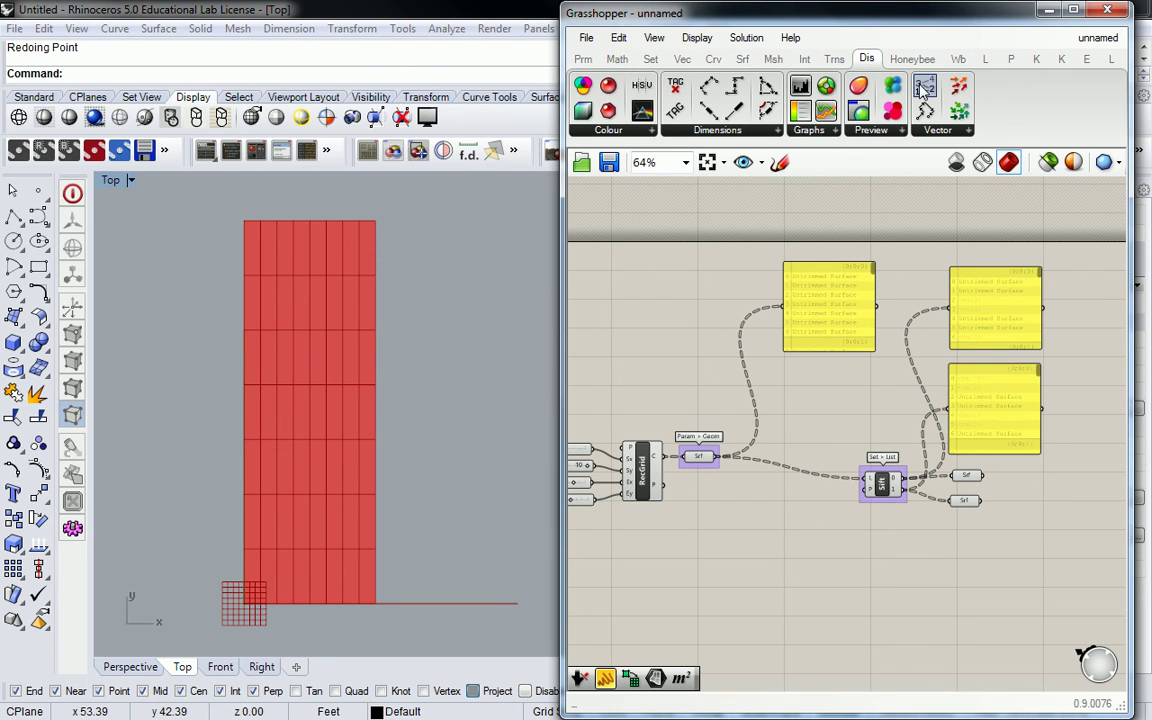
{"action": "left_click_drag", "start_coordinate": [928, 92], "coordinate": [772, 556]}
{"action": "scroll", "coordinate": [752, 397], "scroll_direction": "up", "scroll_amount": 4}
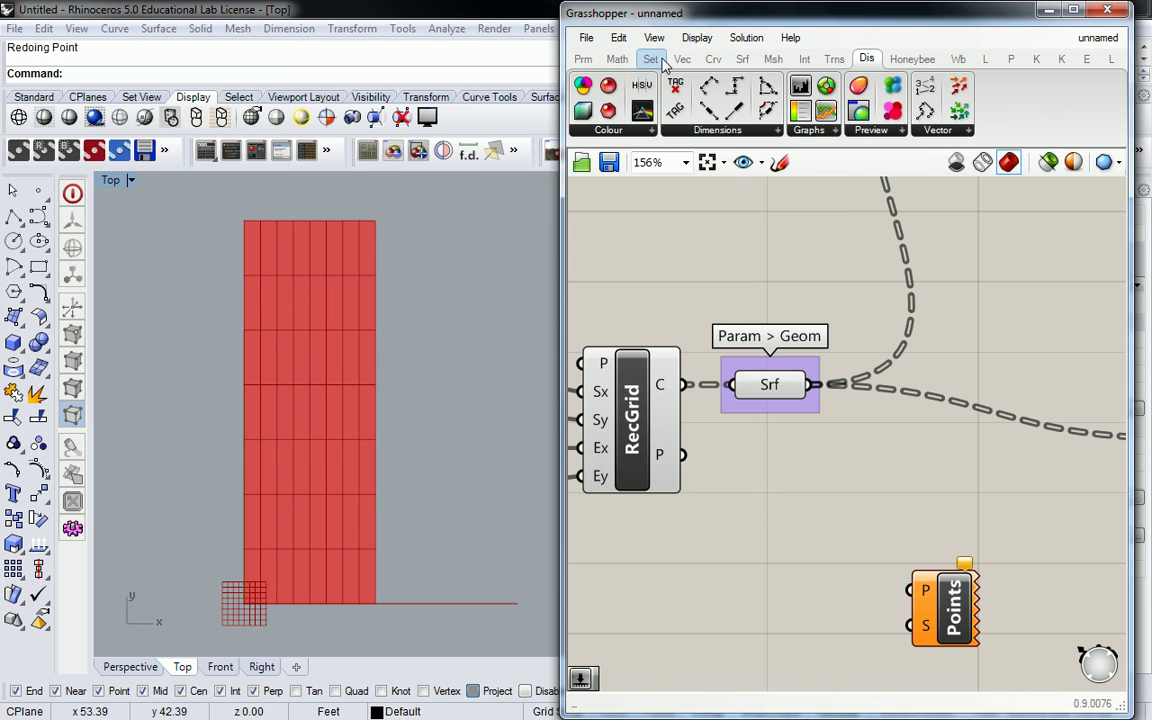
Step: Add an Area component fed by the grid's Surface parameter and connect its centroid output to the Point List's points input
{"action": "left_click", "coordinate": [742, 58]}
{"action": "left_click_drag", "start_coordinate": [900, 476], "coordinate": [876, 474]}
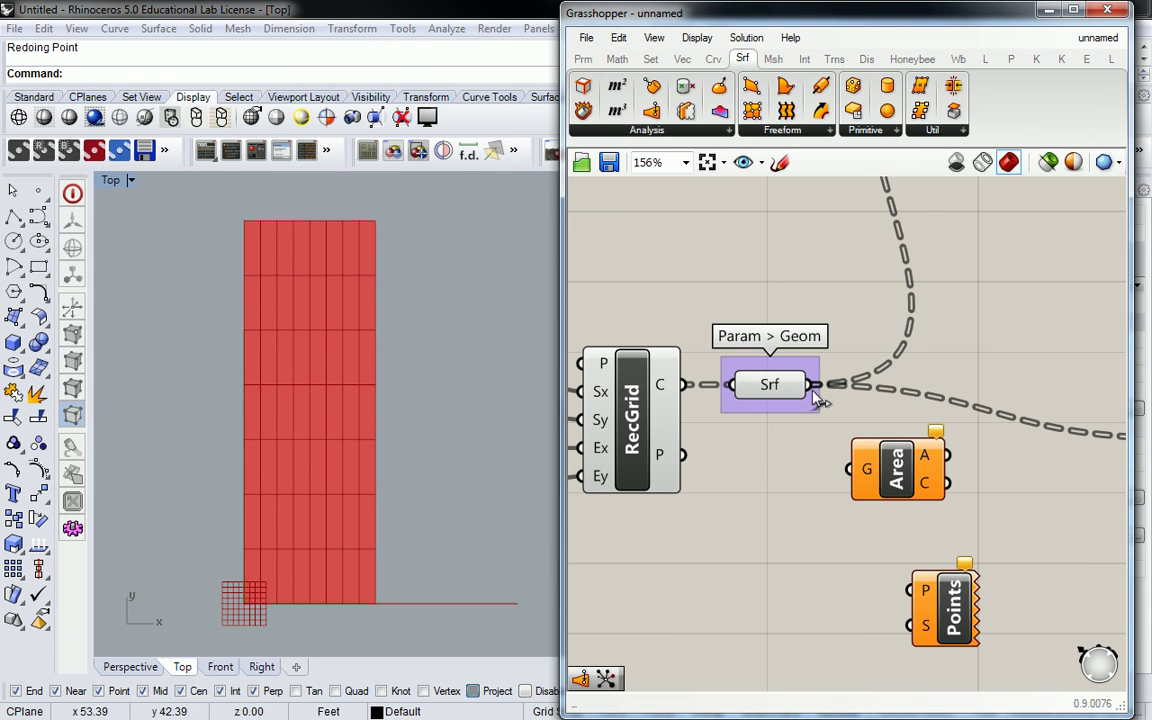
{"action": "left_click_drag", "start_coordinate": [812, 386], "coordinate": [851, 462]}
{"action": "right_click_drag", "start_coordinate": [851, 462], "coordinate": [691, 412]}
{"action": "left_click_drag", "start_coordinate": [790, 550], "coordinate": [865, 525]}
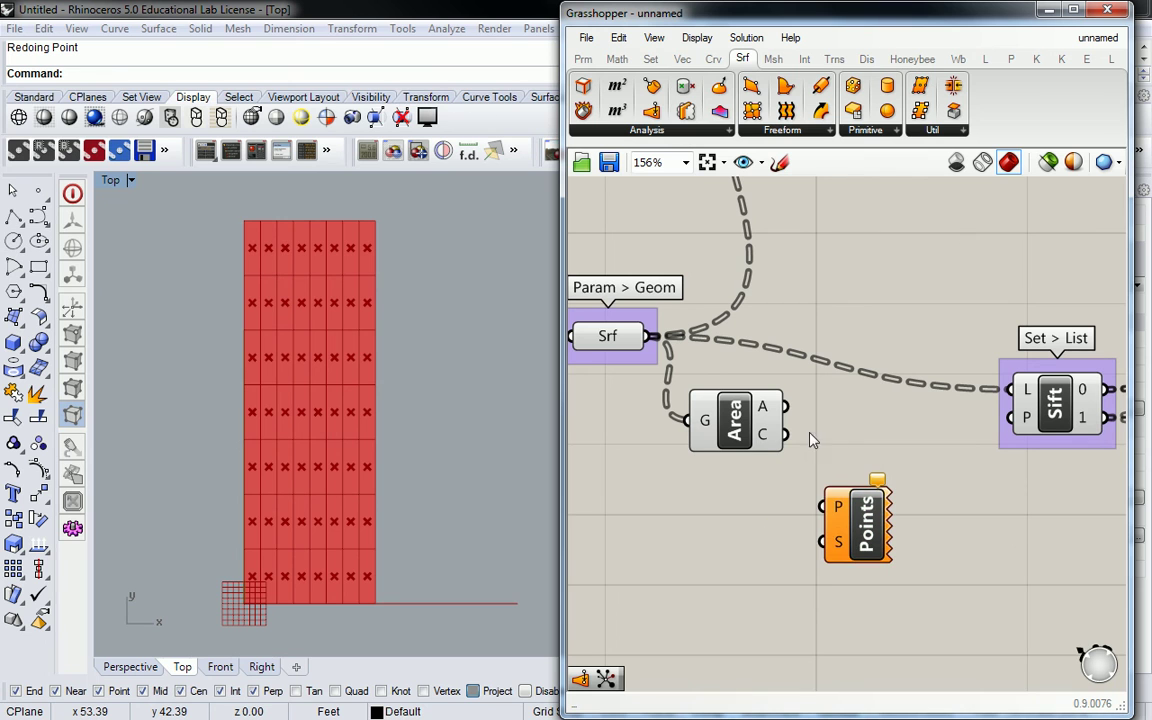
{"action": "left_click_drag", "start_coordinate": [786, 434], "coordinate": [823, 507]}
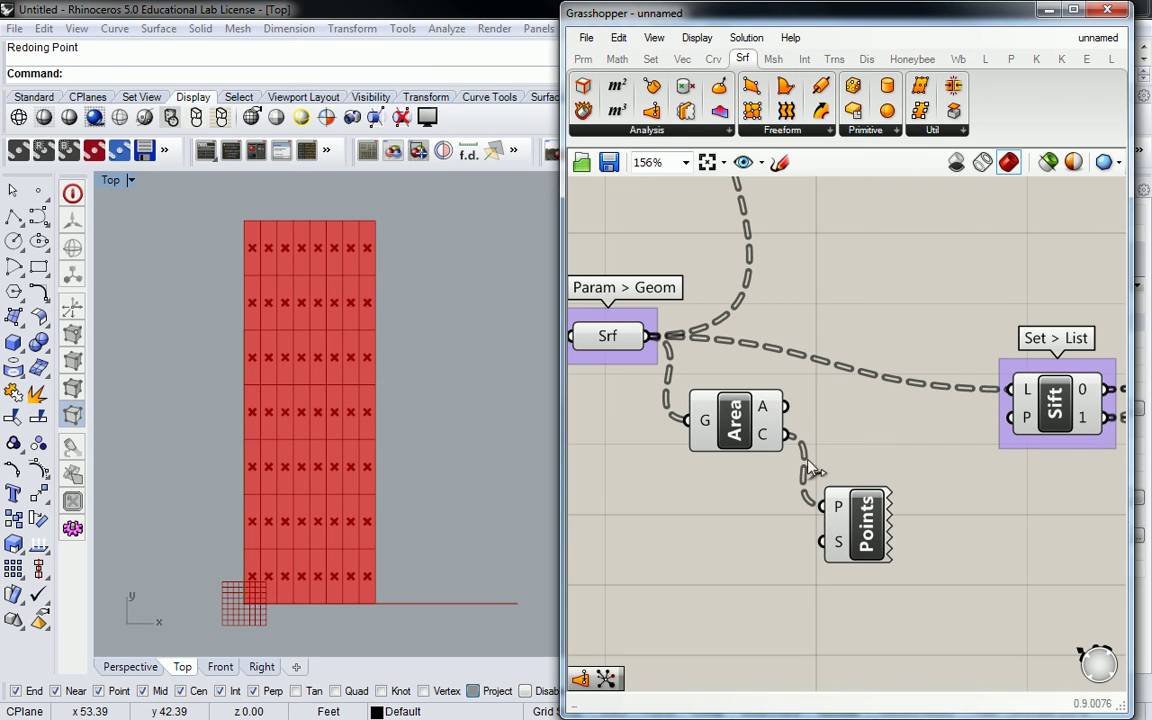
Step: Create an integer slider ranging from 0 to 10 and connect it to the Point List's size input
{"action": "double_click", "coordinate": [712, 556]}
{"action": "type", "text": "0<10"}
{"action": "key", "text": "Return"}
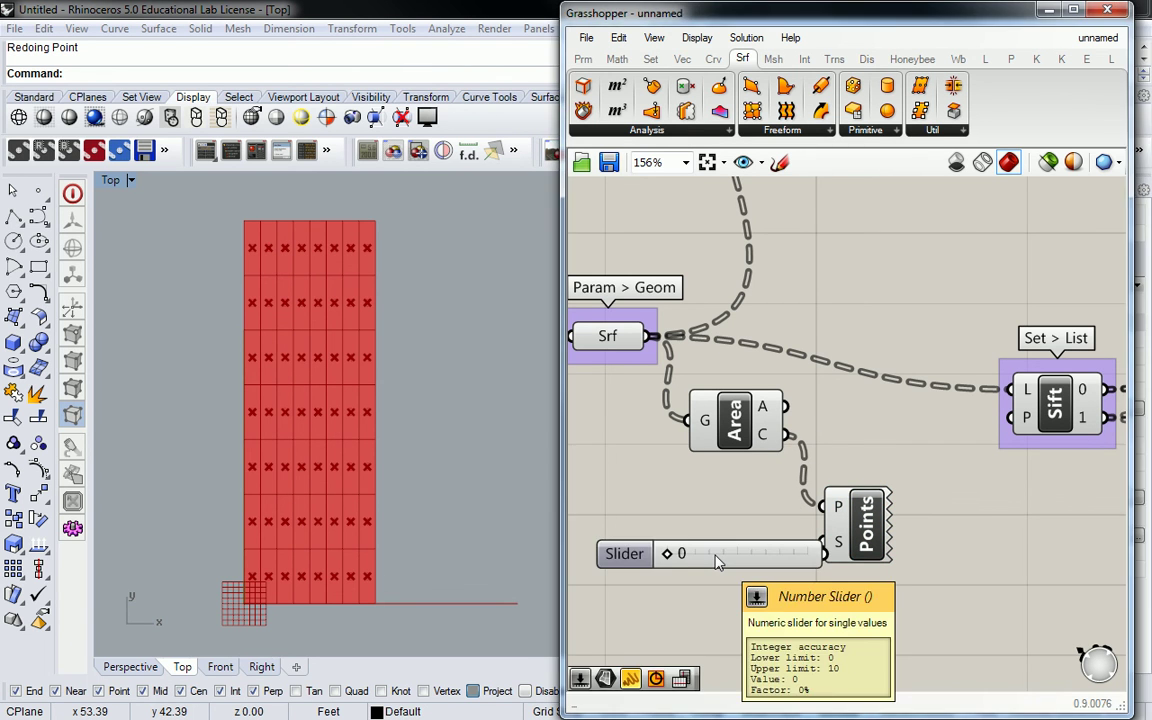
{"action": "left_click_drag", "start_coordinate": [776, 552], "coordinate": [818, 545]}
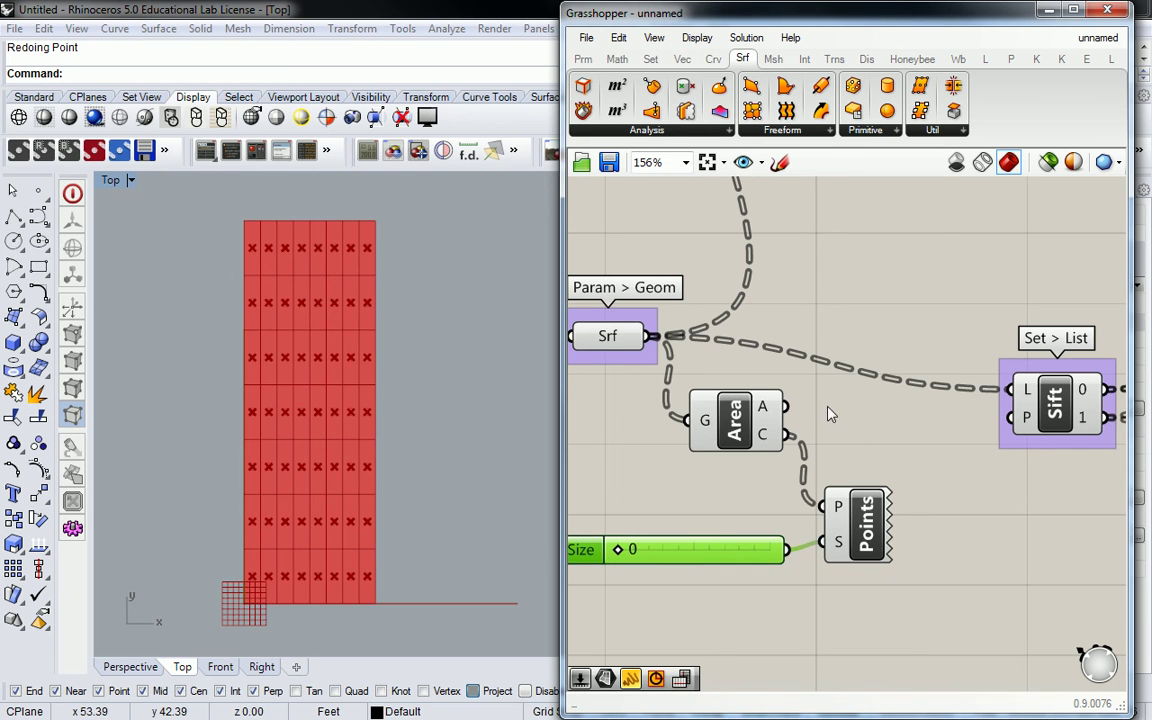
Step: Turn off the preview of the grid's Surface parameter, the Area component and the Point List
{"action": "scroll", "coordinate": [744, 365], "scroll_direction": "down", "scroll_amount": 3}
{"action": "left_click_drag", "start_coordinate": [685, 365], "coordinate": [880, 510]}
{"action": "key", "text": "space"}
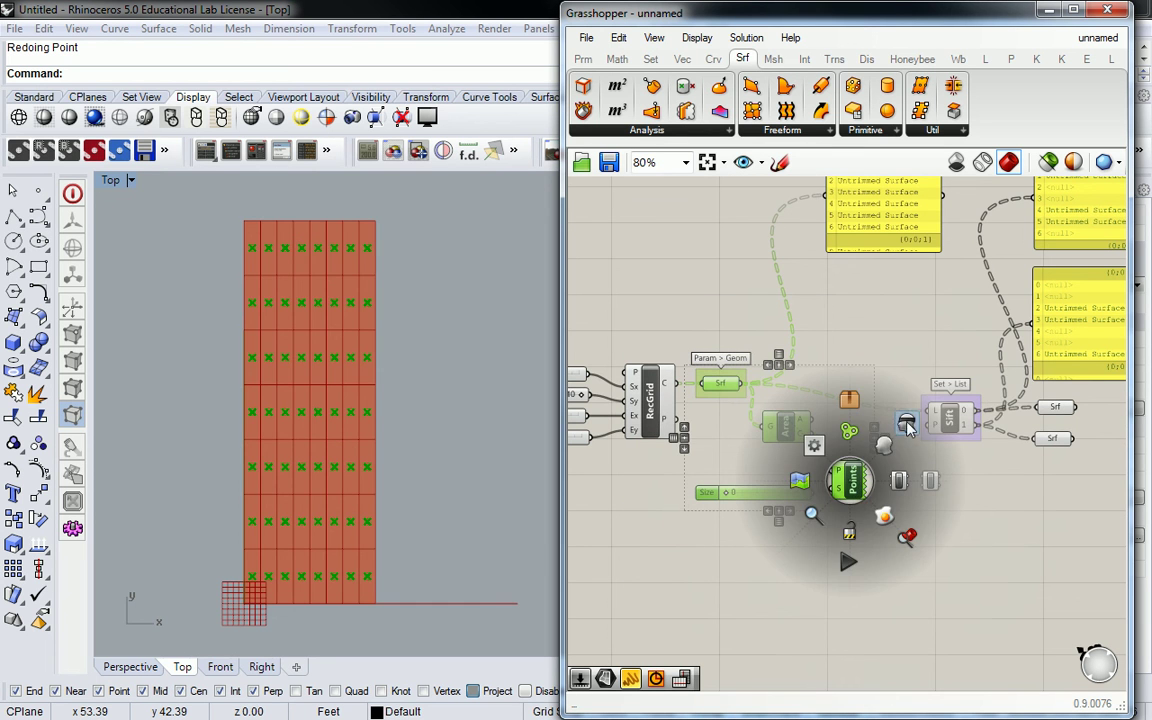
{"action": "left_click", "coordinate": [874, 347]}
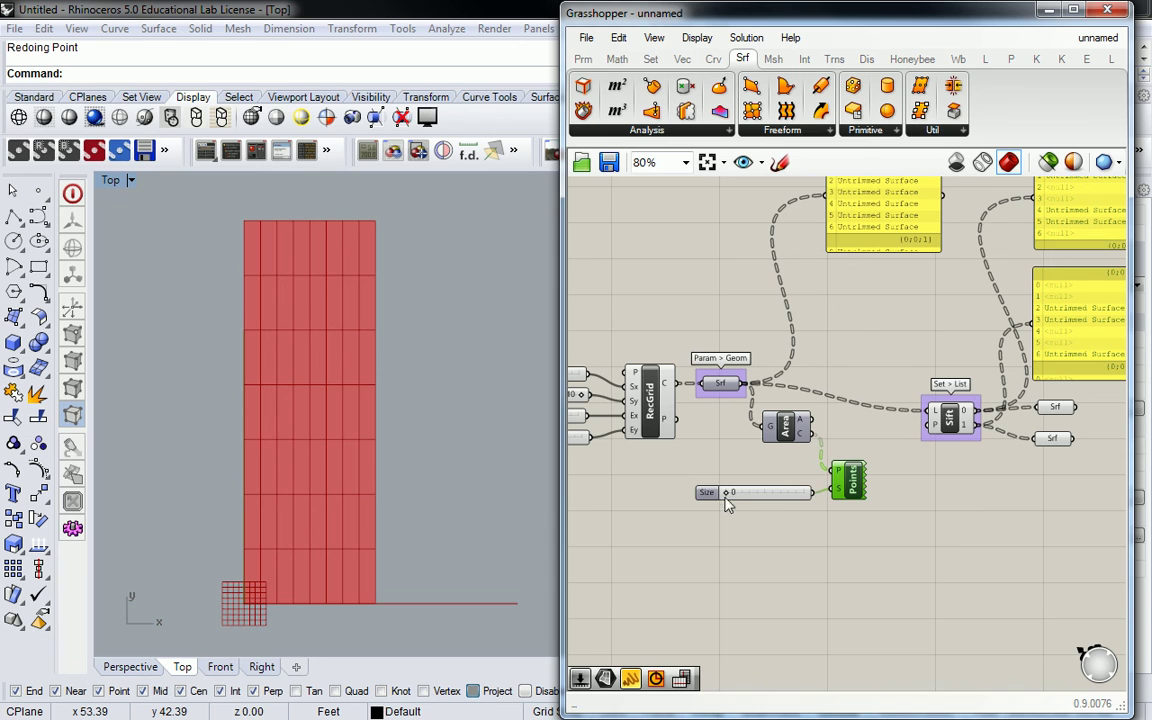
Step: Set the Point List's size slider to 5 and turn the Point List's preview on
{"action": "left_click_drag", "start_coordinate": [735, 495], "coordinate": [763, 492]}
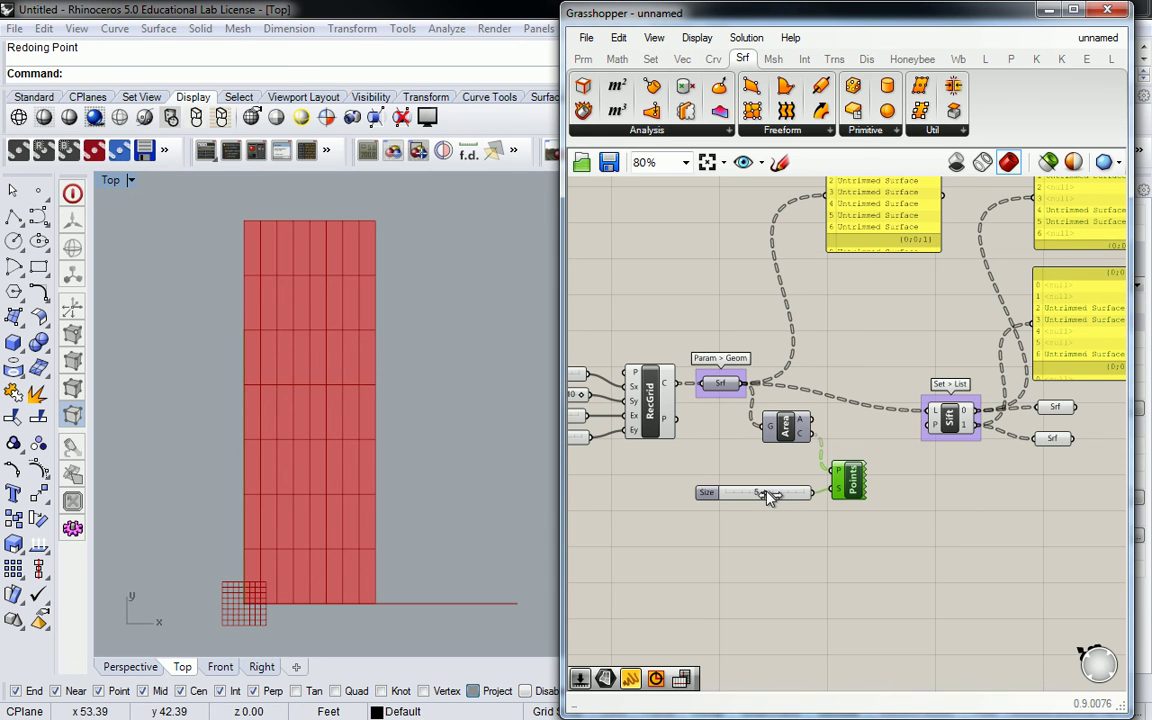
{"action": "right_click", "coordinate": [850, 486]}
{"action": "left_click", "coordinate": [900, 517]}
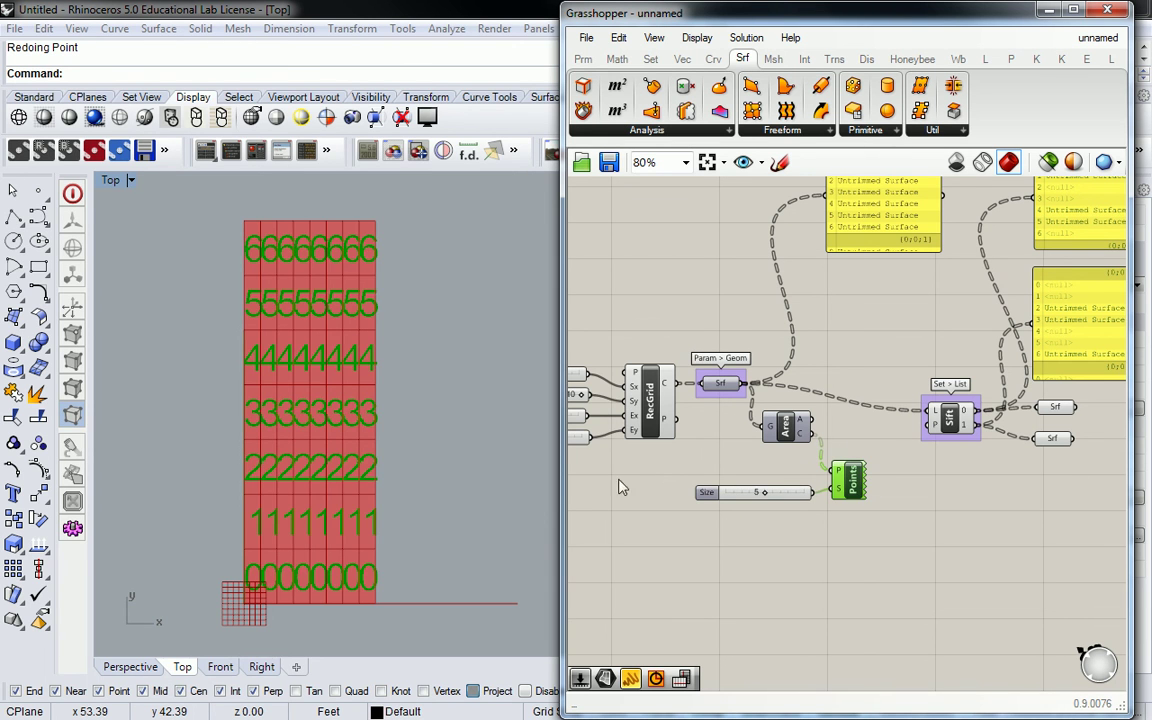
Step: Turn off the preview of the Surface parameter fed by the Sift Pattern's output 1
{"action": "right_click_drag", "start_coordinate": [818, 566], "coordinate": [704, 663]}
{"action": "scroll", "coordinate": [707, 345], "scroll_direction": "up", "scroll_amount": 4}
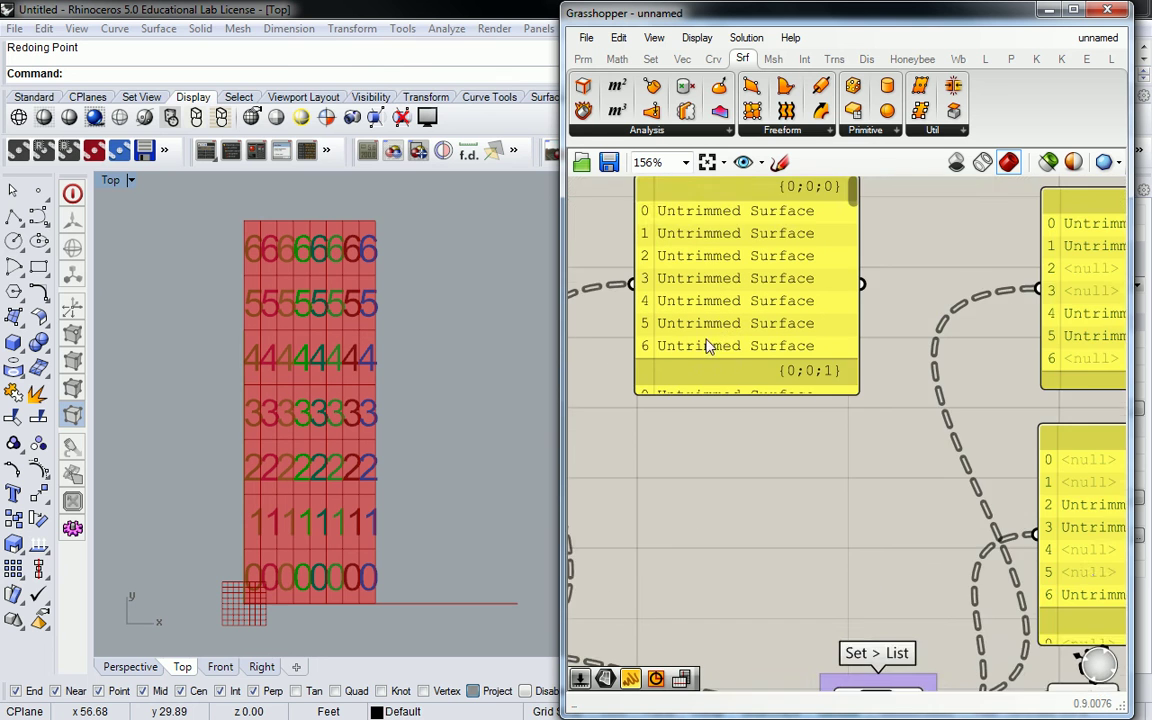
{"action": "right_click_drag", "start_coordinate": [707, 345], "coordinate": [718, 418]}
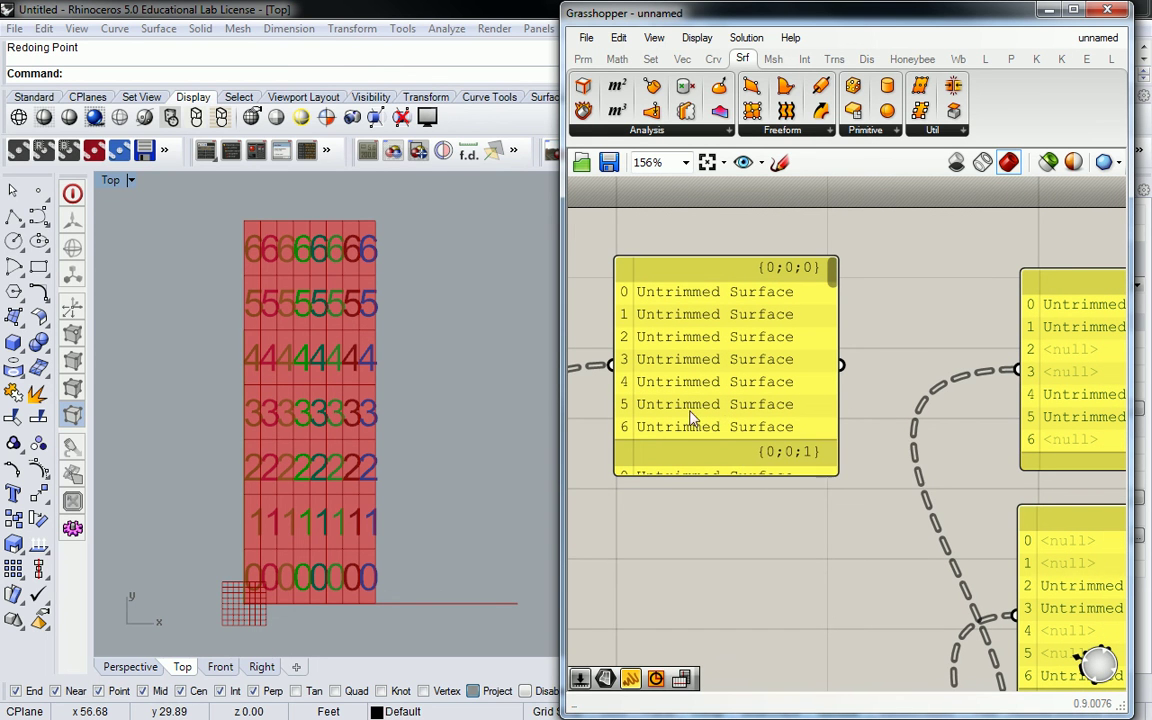
{"action": "scroll", "coordinate": [797, 388], "scroll_direction": "down", "scroll_amount": 2}
{"action": "right_click", "coordinate": [951, 628]}
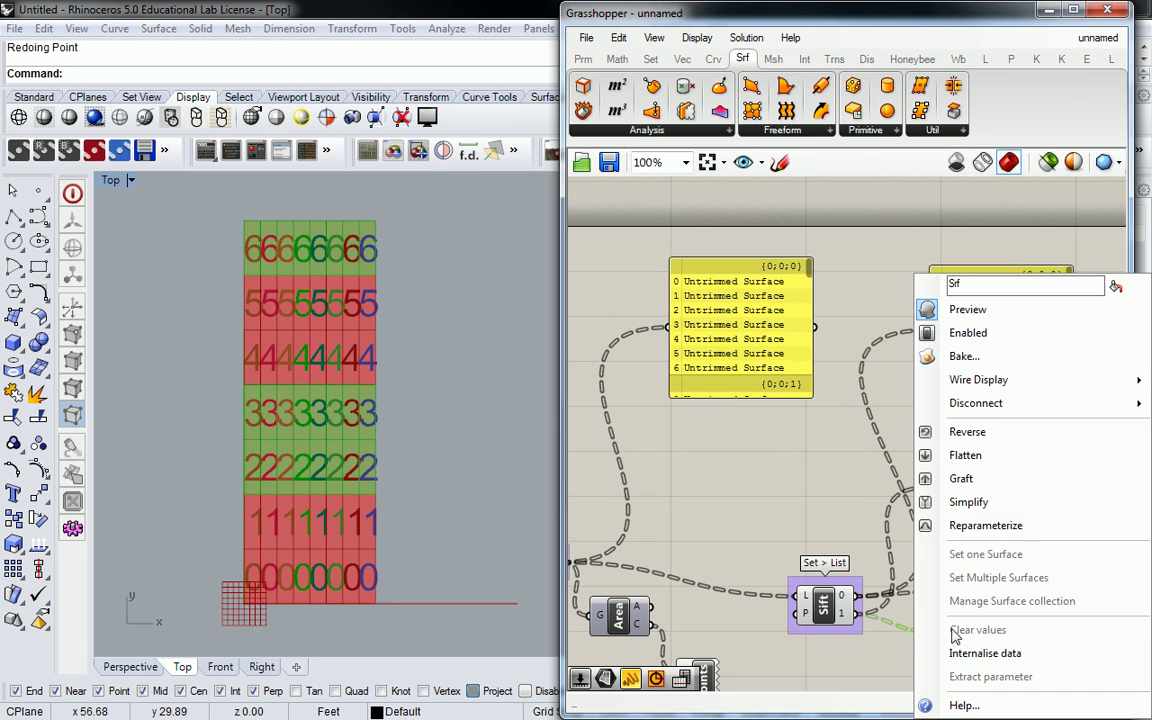
{"action": "left_click", "coordinate": [900, 300]}
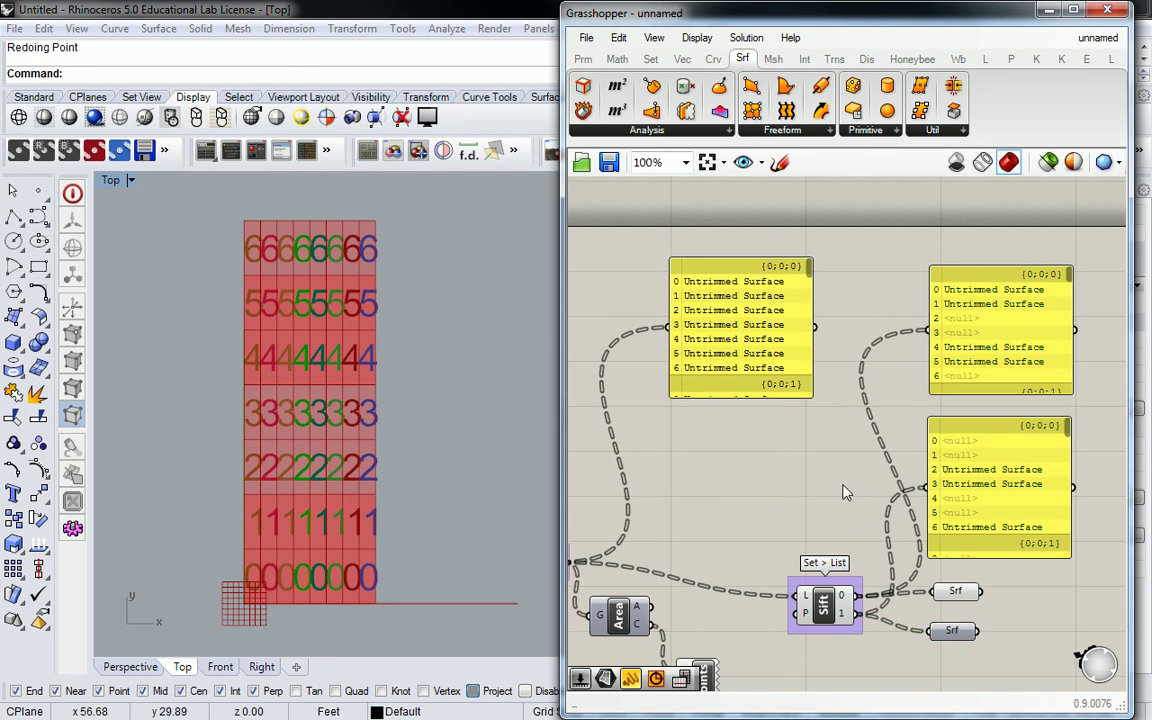
Step: Turn off the preview of every component from the rectangular grid through the Sift Pattern, including the Point List
{"action": "right_click_drag", "start_coordinate": [841, 489], "coordinate": [1098, 435]}
{"action": "scroll", "coordinate": [661, 424], "scroll_direction": "down", "scroll_amount": 2}
{"action": "left_click_drag", "start_coordinate": [627, 407], "coordinate": [920, 572]}
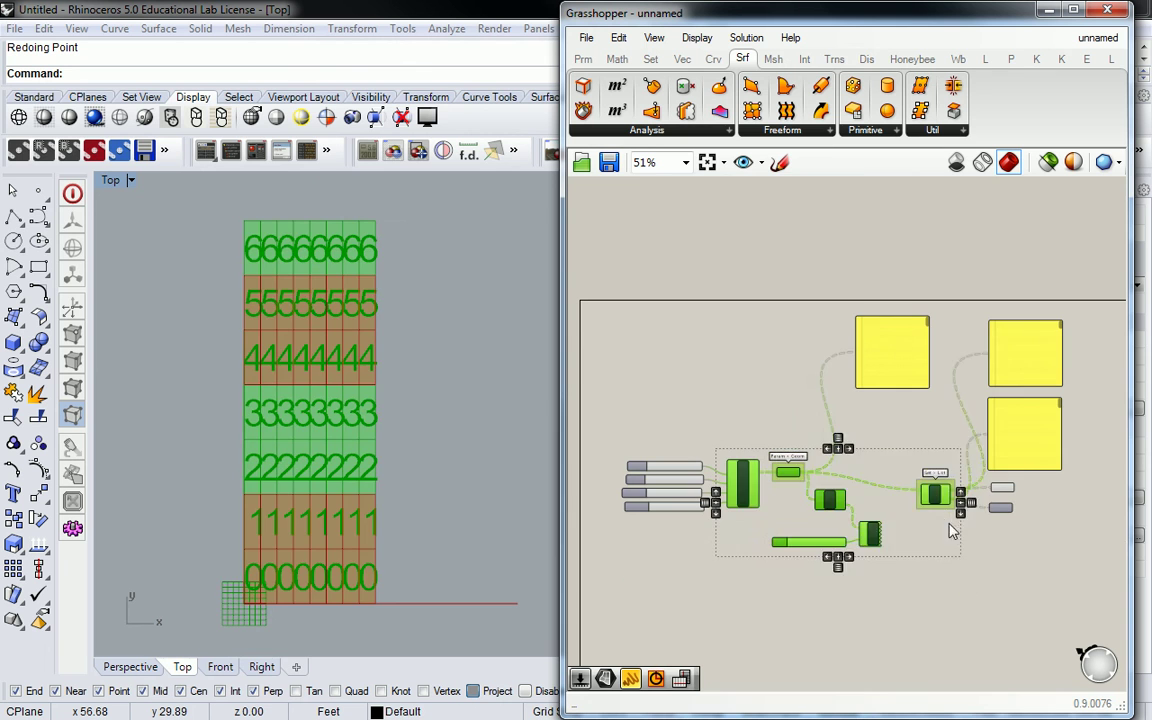
{"action": "middle_click", "coordinate": [938, 496]}
{"action": "left_click", "coordinate": [946, 463]}
{"action": "left_click", "coordinate": [953, 383]}
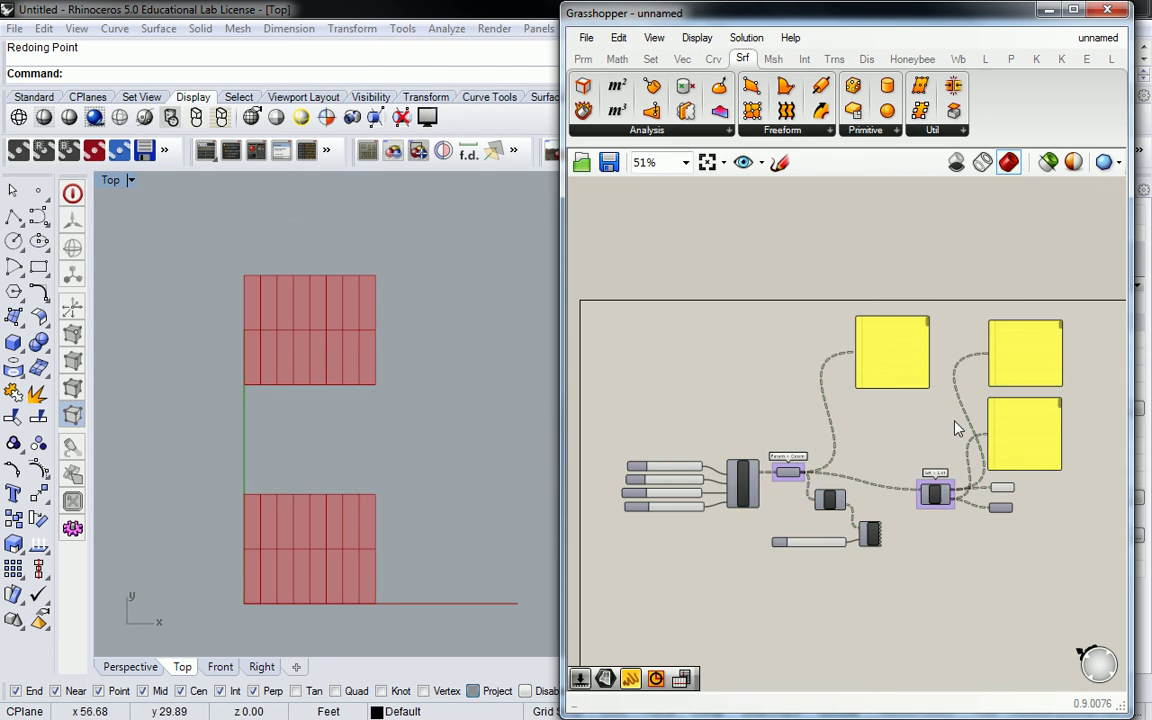
Step: Turn the rectangular grid component's preview back on
{"action": "scroll", "coordinate": [875, 462], "scroll_direction": "up", "scroll_amount": 4}
{"action": "mouse_move", "coordinate": [793, 434]}
{"action": "right_mouse_down"}
{"action": "mouse_move", "coordinate": [861, 442]}
{"action": "mouse_move", "coordinate": [1000, 420]}
{"action": "mouse_move", "coordinate": [792, 350]}
{"action": "mouse_move", "coordinate": [806, 449]}
{"action": "right_mouse_up"}
{"action": "right_click", "coordinate": [784, 515]}
{"action": "left_click", "coordinate": [831, 528]}
{"action": "scroll", "coordinate": [792, 350], "scroll_direction": "down", "scroll_amount": 1}
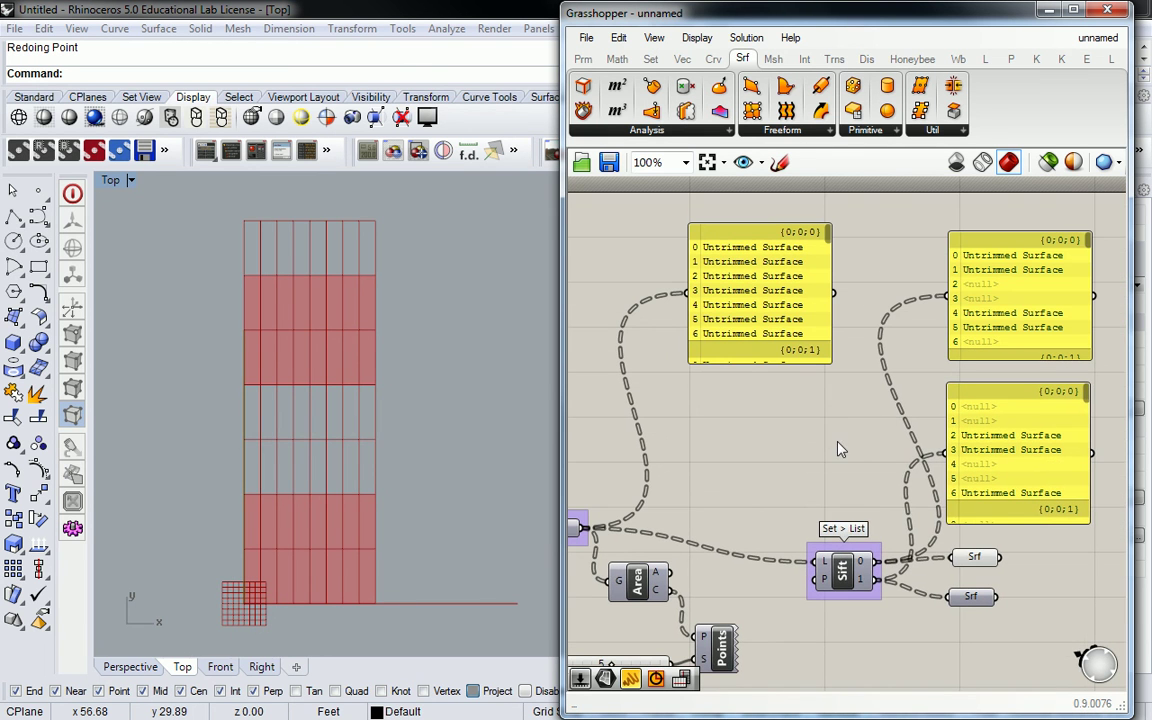
Step: Check which cells the output 0 Surface parameter holds and turn the Point List's preview back on
{"action": "left_click", "coordinate": [977, 561]}
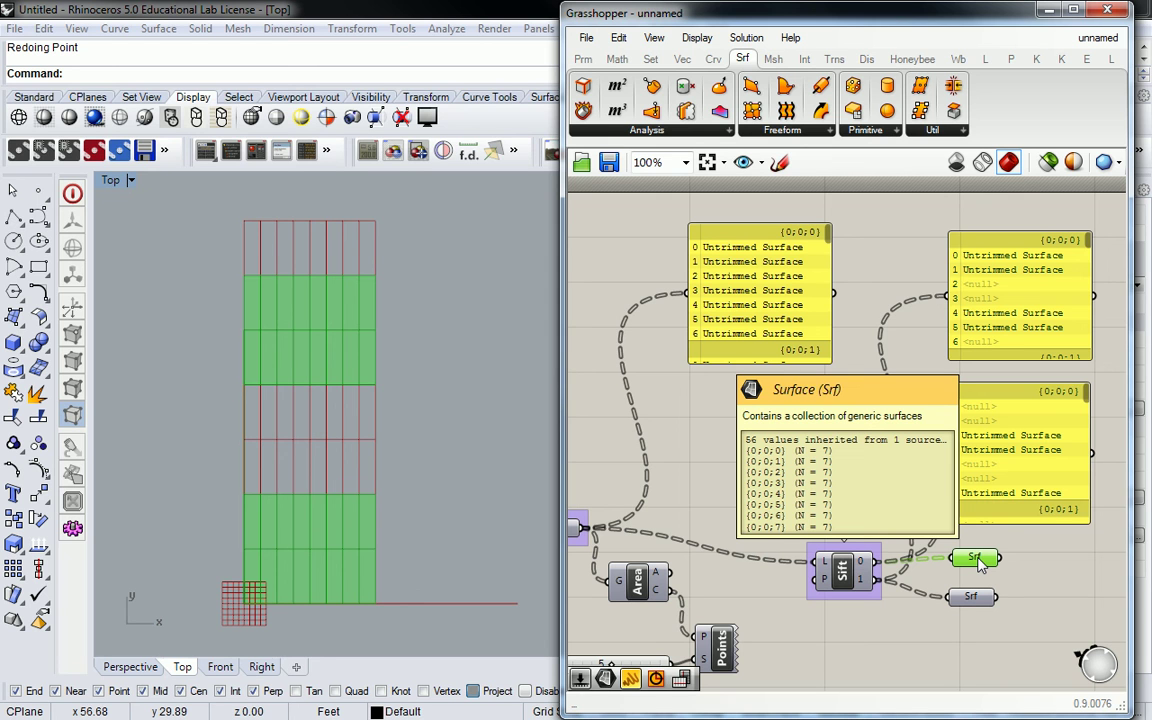
{"action": "right_click_drag", "start_coordinate": [768, 456], "coordinate": [959, 386]}
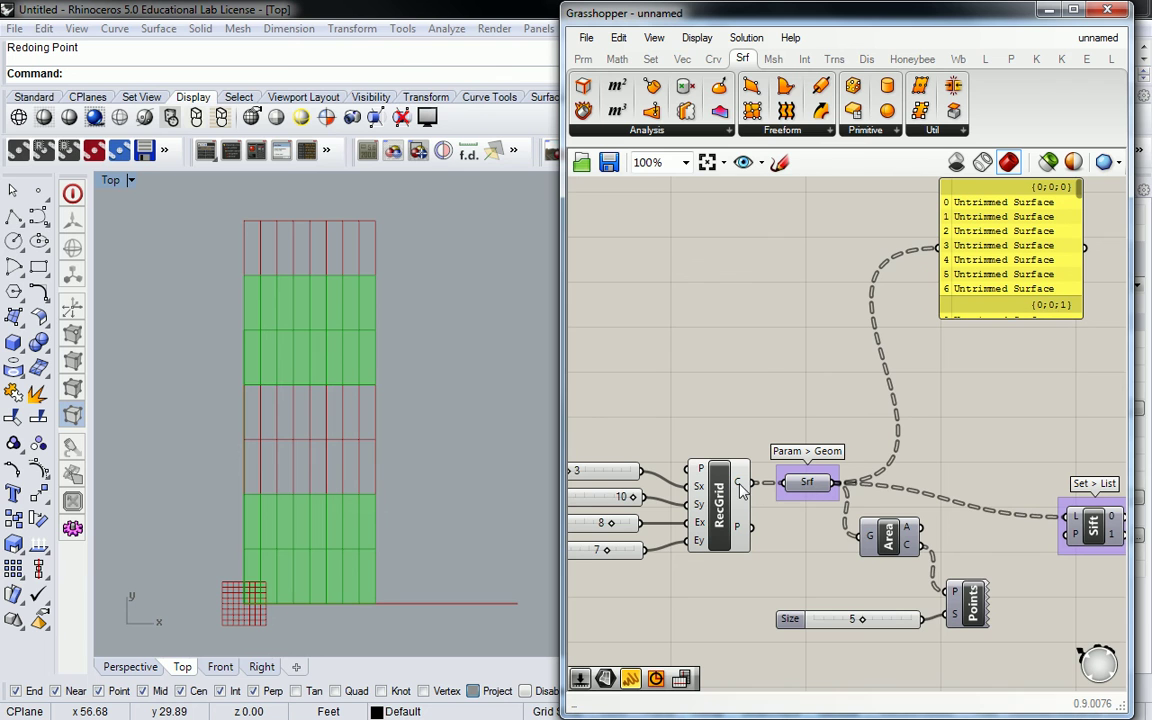
{"action": "right_click_drag", "start_coordinate": [983, 483], "coordinate": [900, 473]}
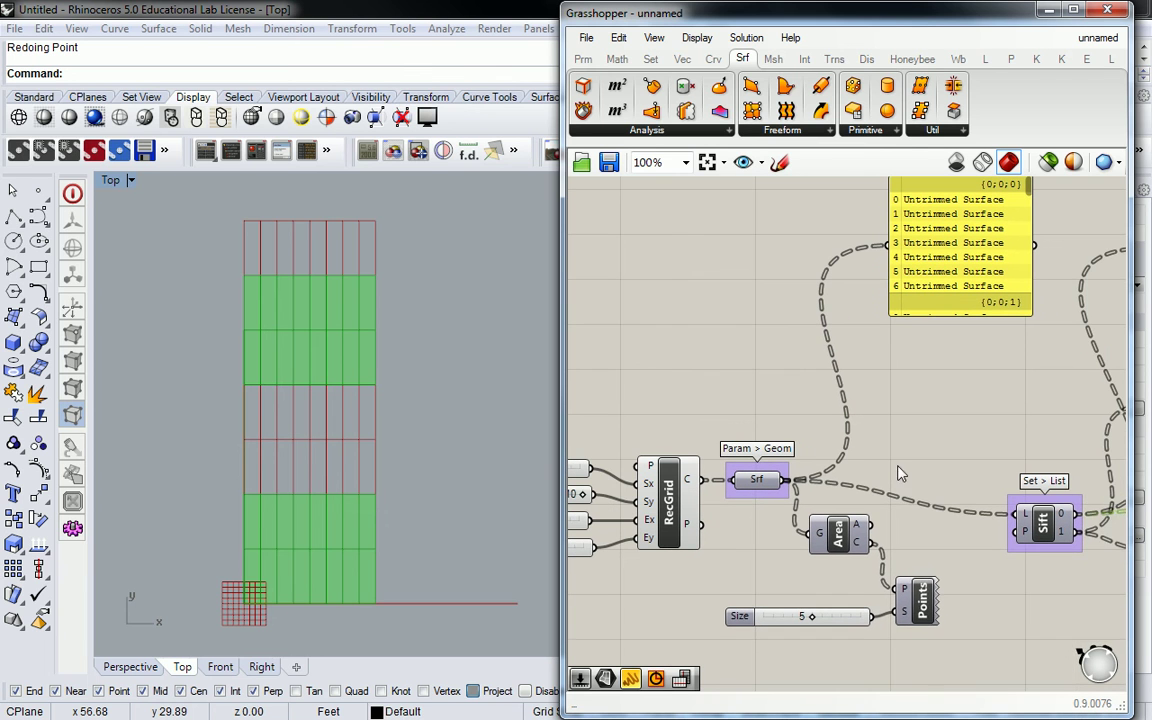
{"action": "right_click", "coordinate": [918, 593]}
{"action": "left_click", "coordinate": [968, 630]}
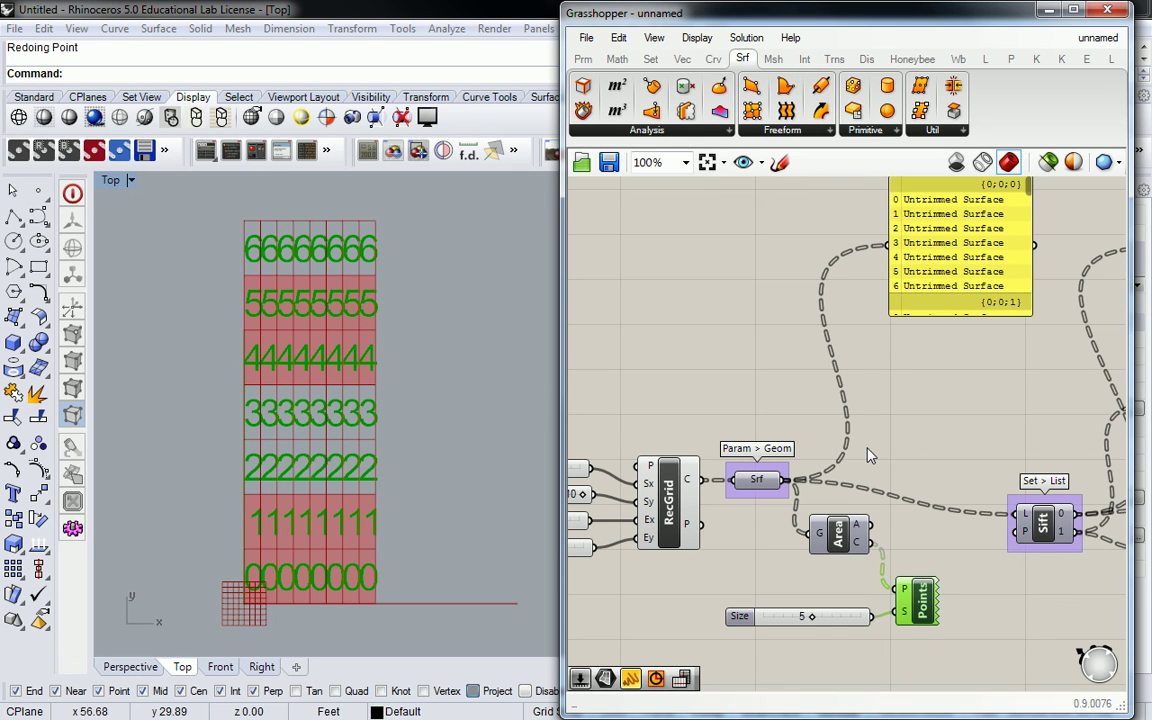
{"action": "left_click", "coordinate": [783, 368]}
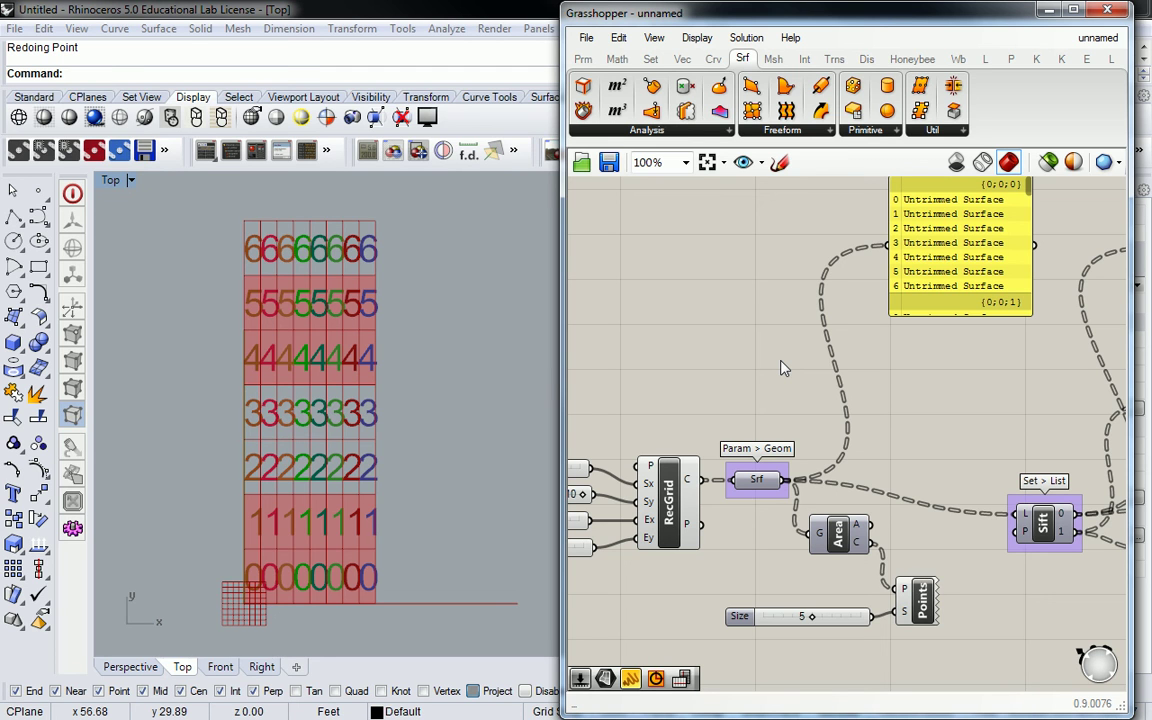
Step: Examine the Sift Pattern's pattern input and outputs against the numbered cells and the data panels
{"action": "right_click_drag", "start_coordinate": [707, 332], "coordinate": [510, 385]}
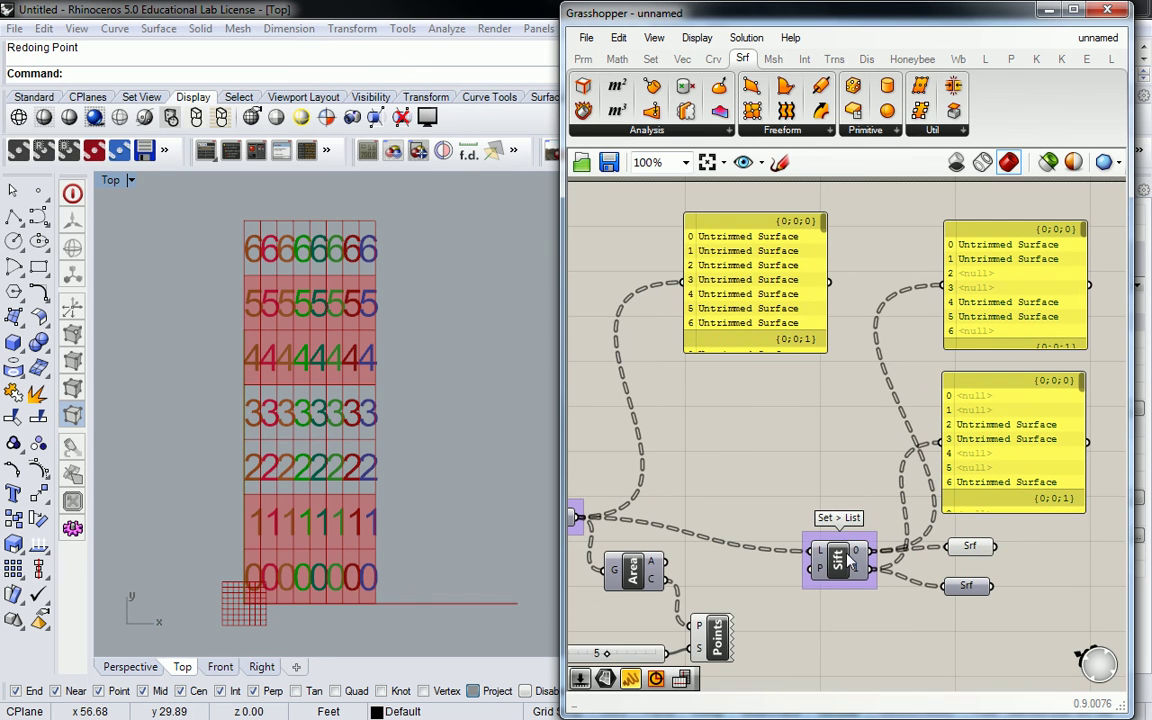
{"action": "mouse_move", "coordinate": [823, 571]}
{"action": "mouse_move", "coordinate": [857, 556]}
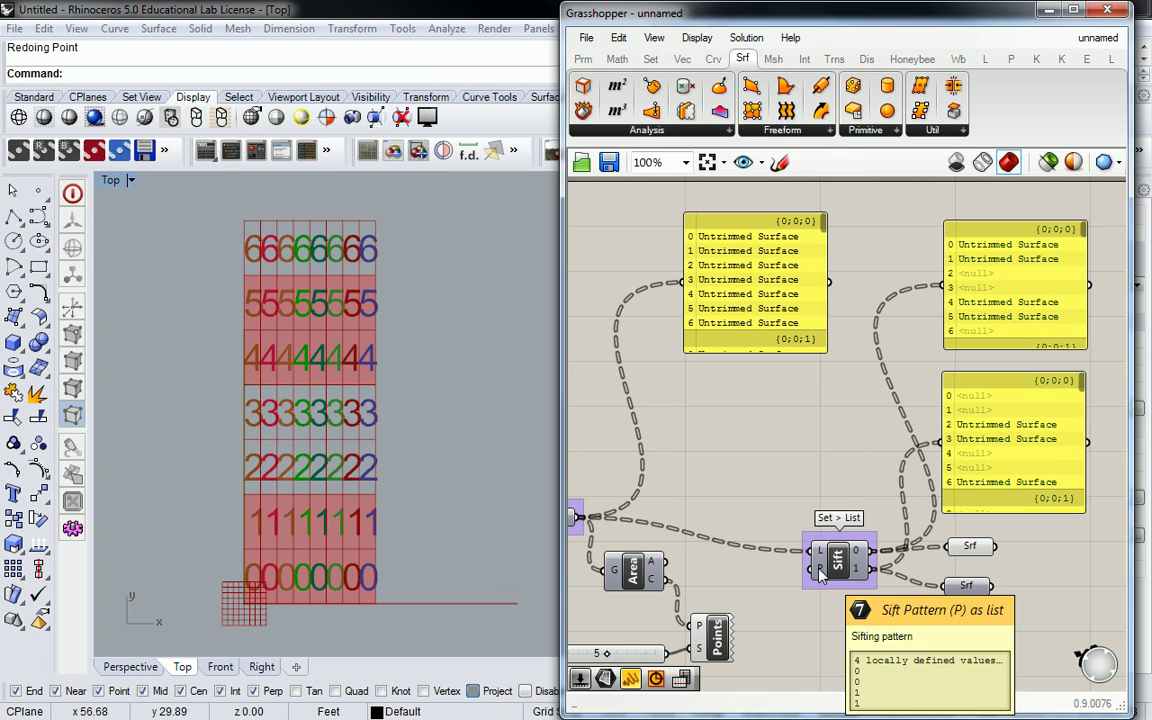
{"action": "left_click", "coordinate": [583, 59]}
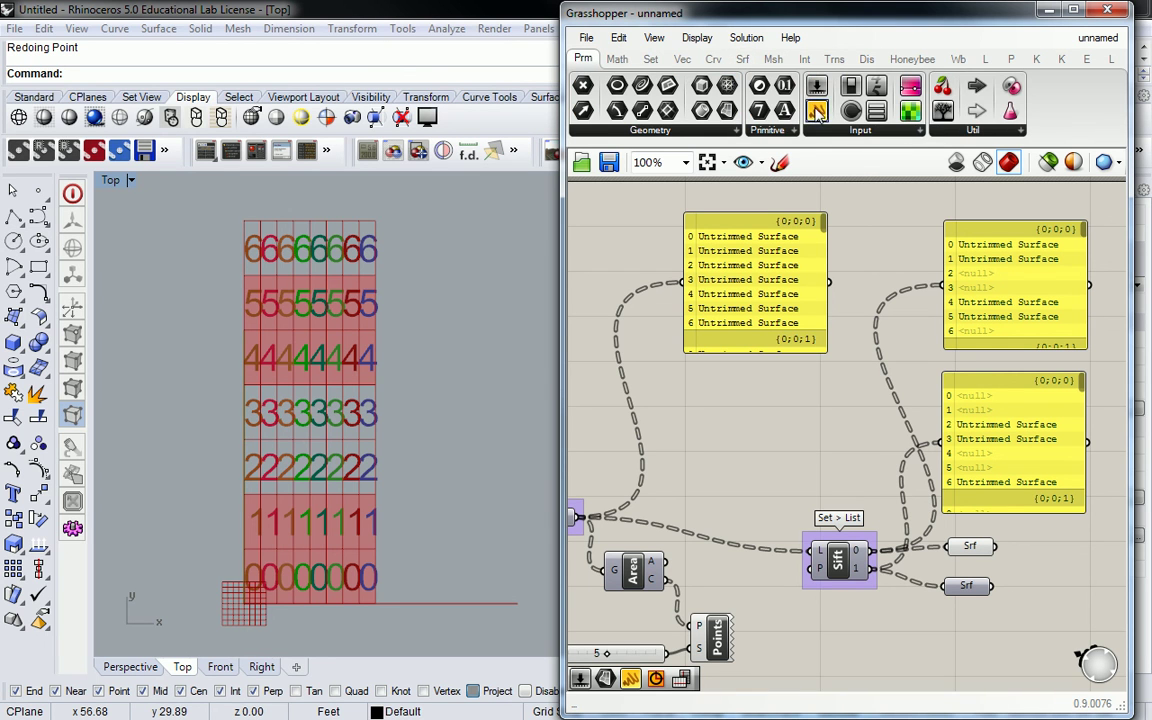
{"action": "left_click_drag", "start_coordinate": [817, 111], "coordinate": [905, 652]}
{"action": "key", "text": "Delete"}
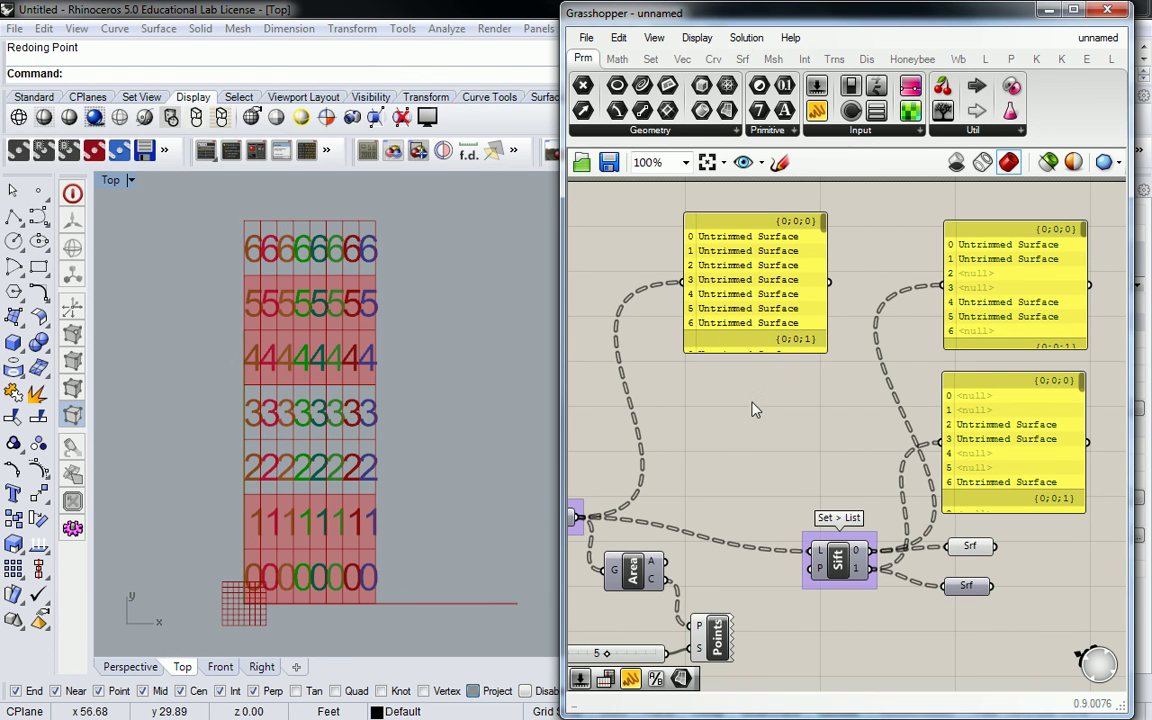
Step: Switch to the browser to view the b05_step02.png reference definition, and return to Grasshopper
{"action": "right_click_drag", "start_coordinate": [758, 413], "coordinate": [771, 421]}
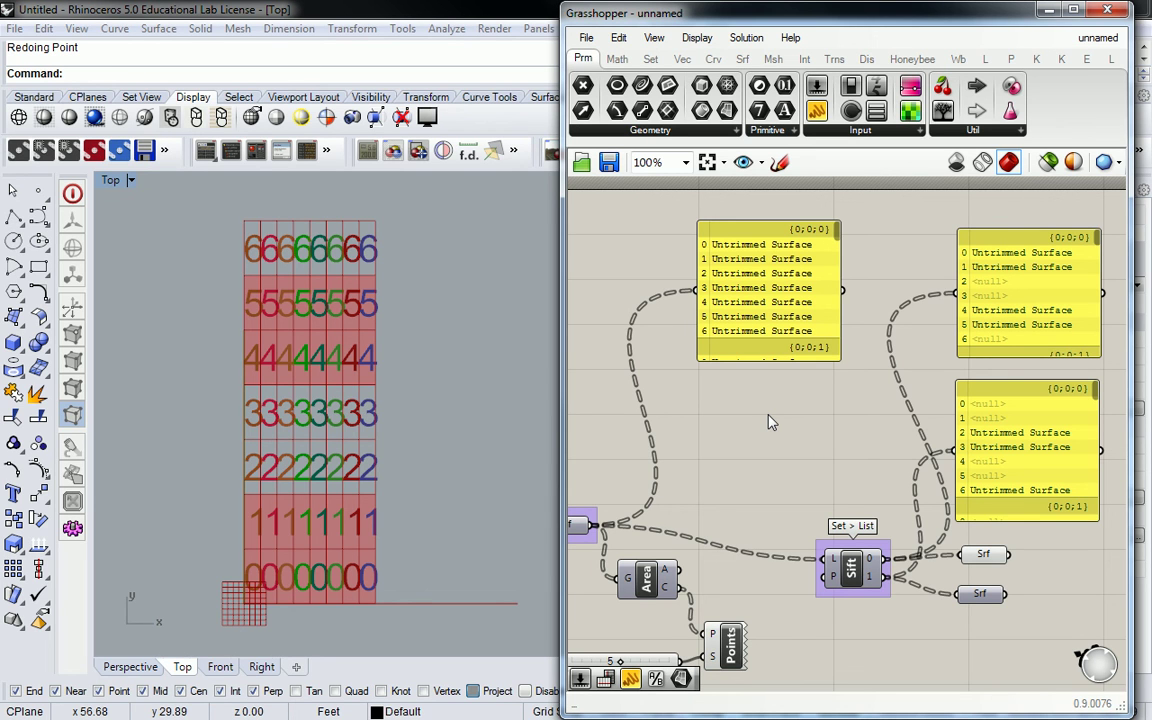
{"action": "key", "text": "alt+Tab"}
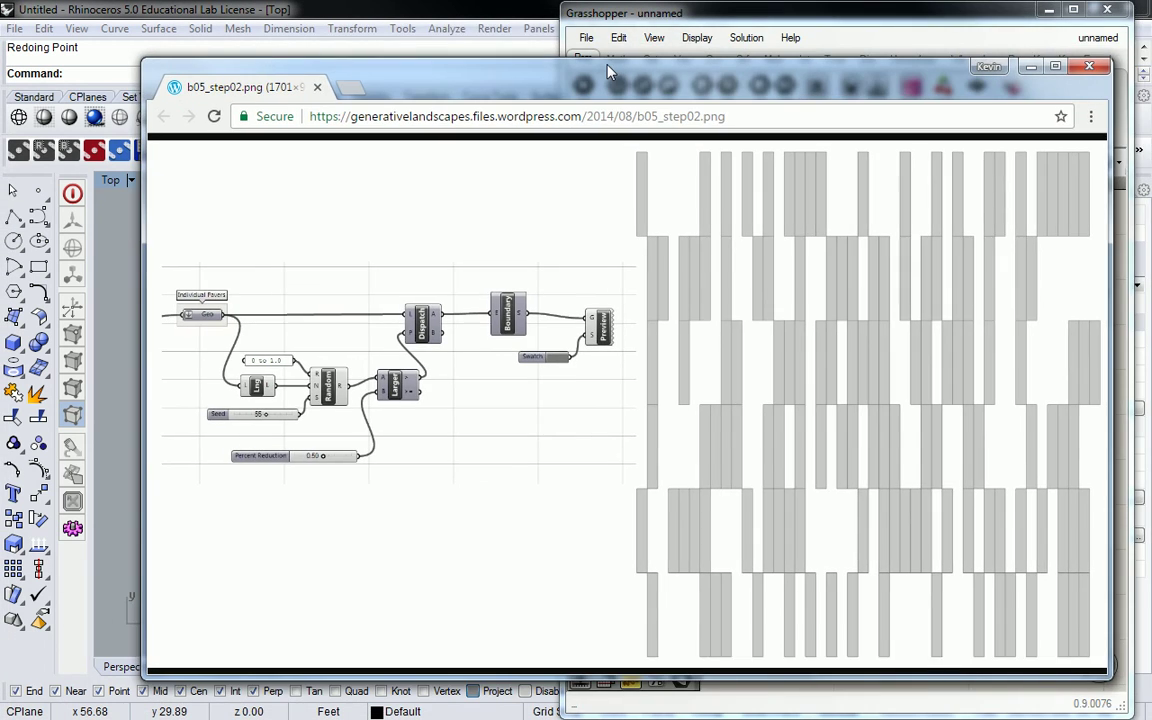
{"action": "key", "text": "alt+Tab"}
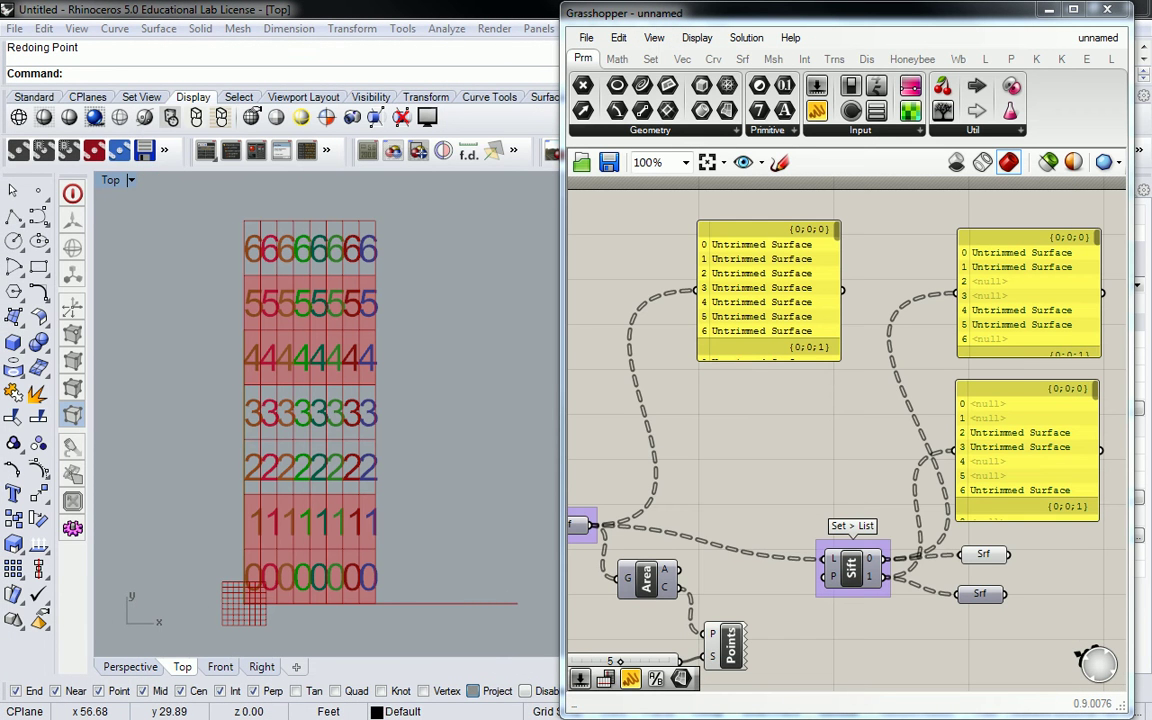